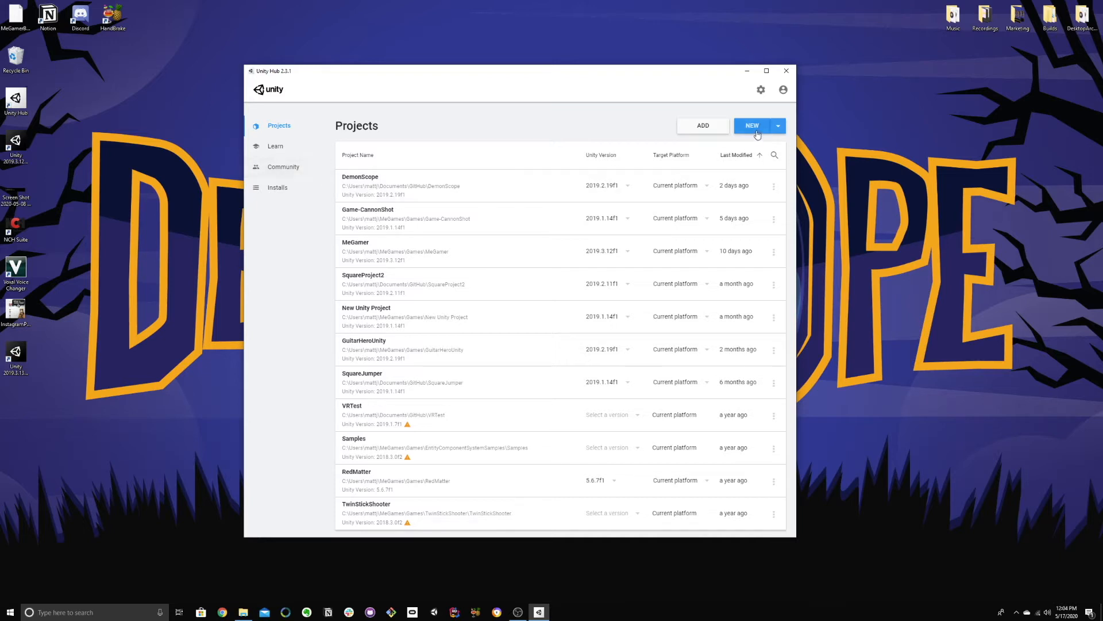
click(779, 126)
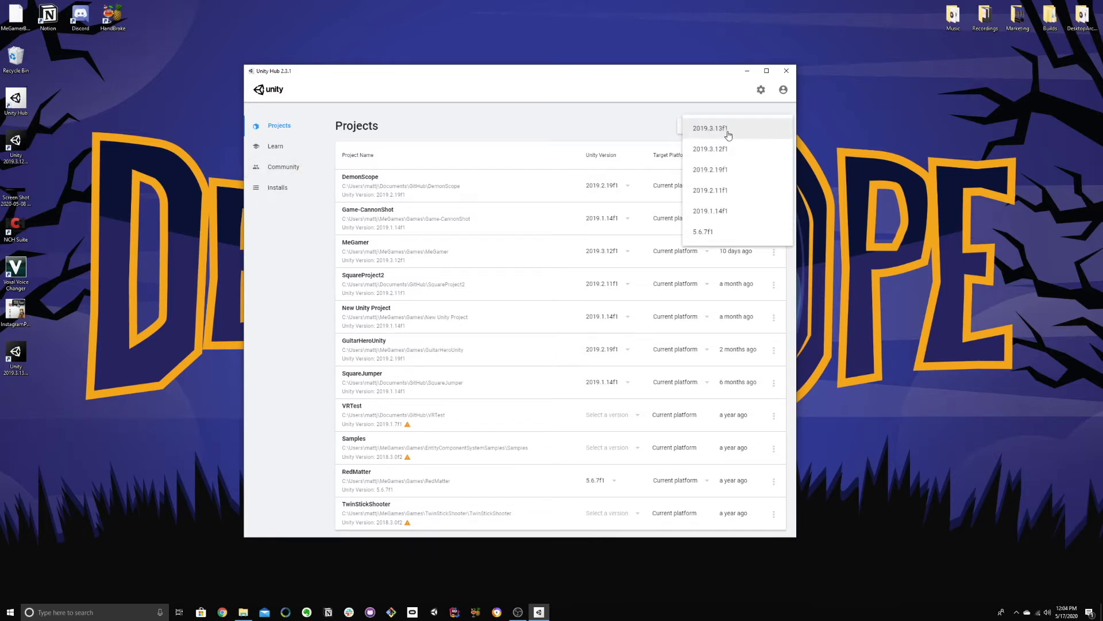
click(637, 114)
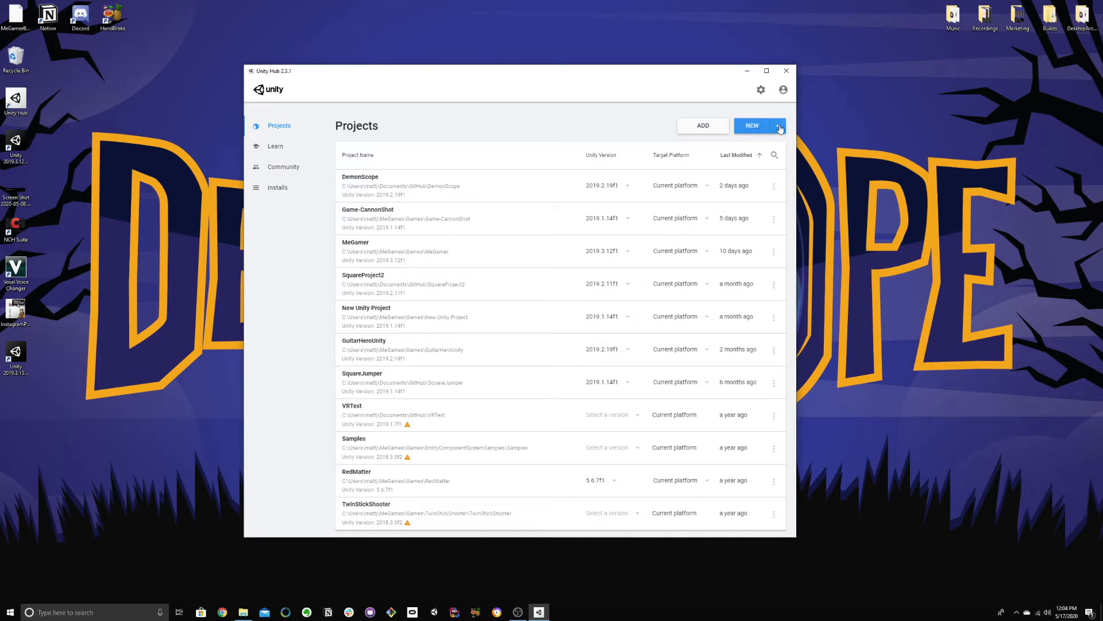
click(779, 129)
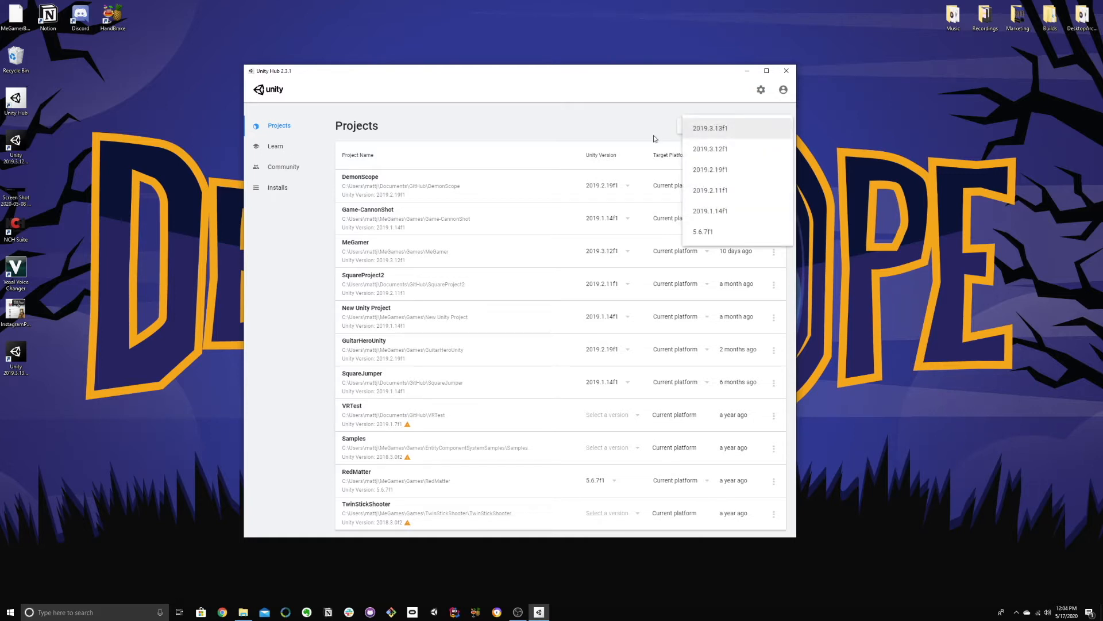
click(781, 129)
click(775, 132)
click(616, 113)
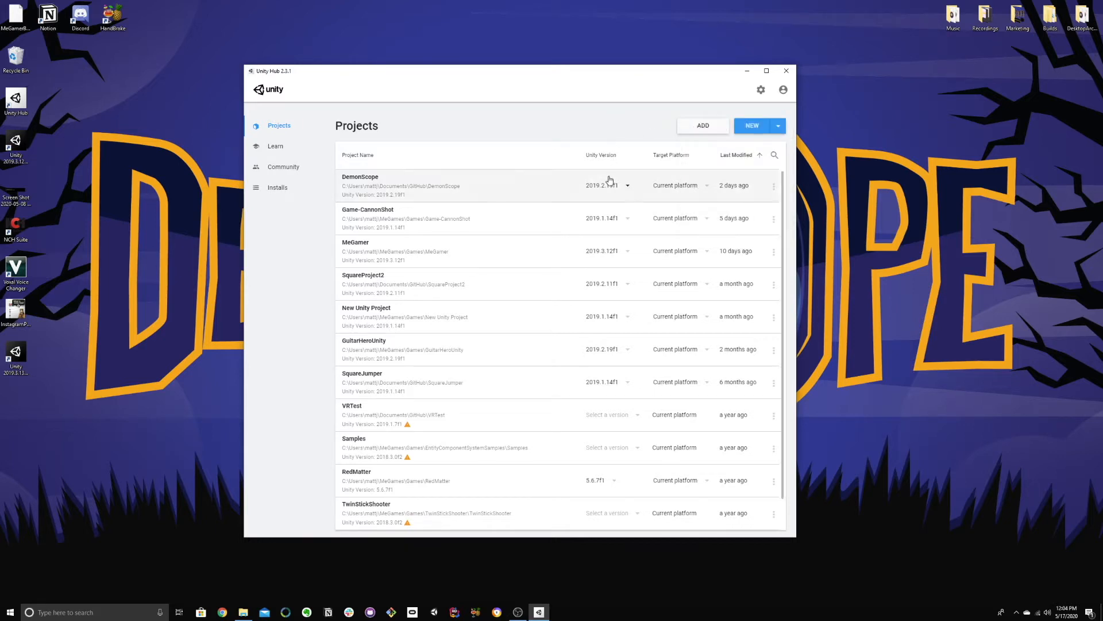
Start a new project with Unity version 2019.3.13f1 and choose the 3D template.
click(778, 126)
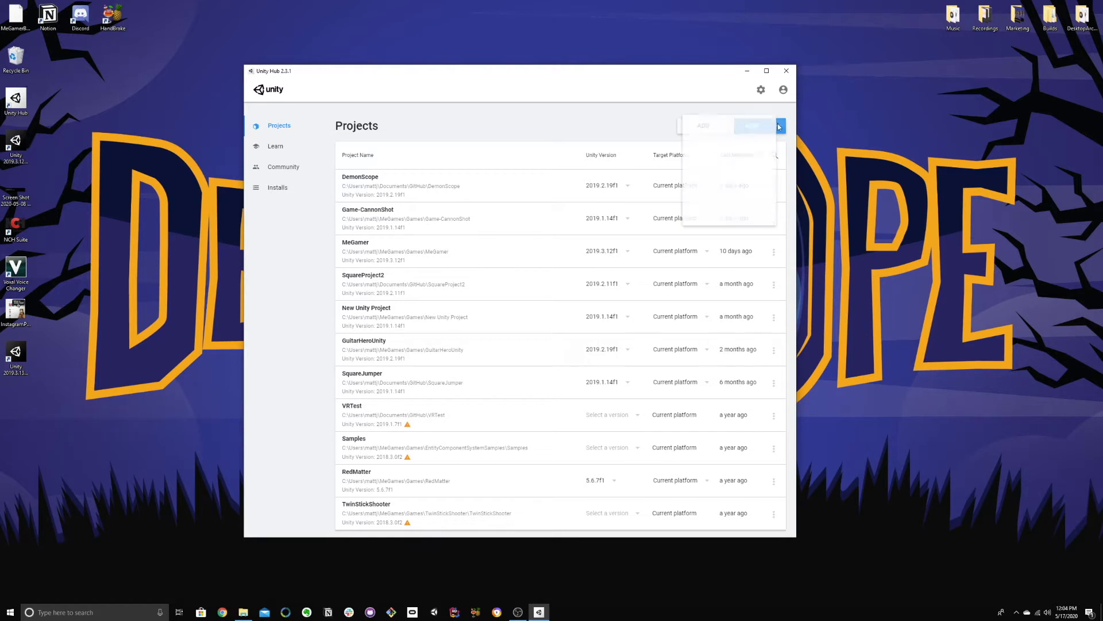
click(741, 128)
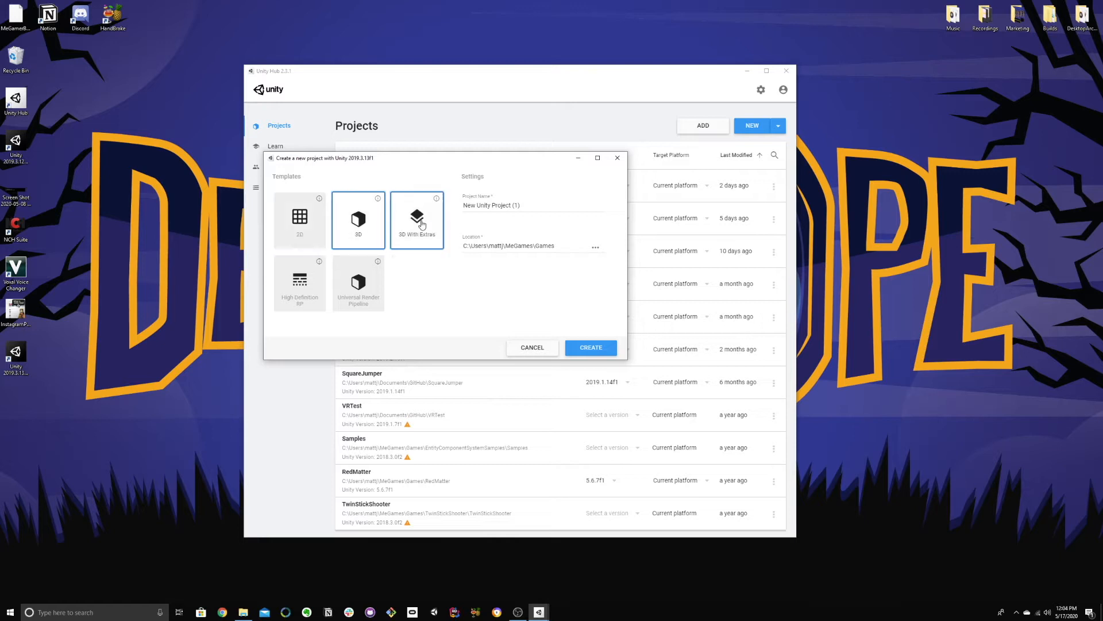
click(359, 295)
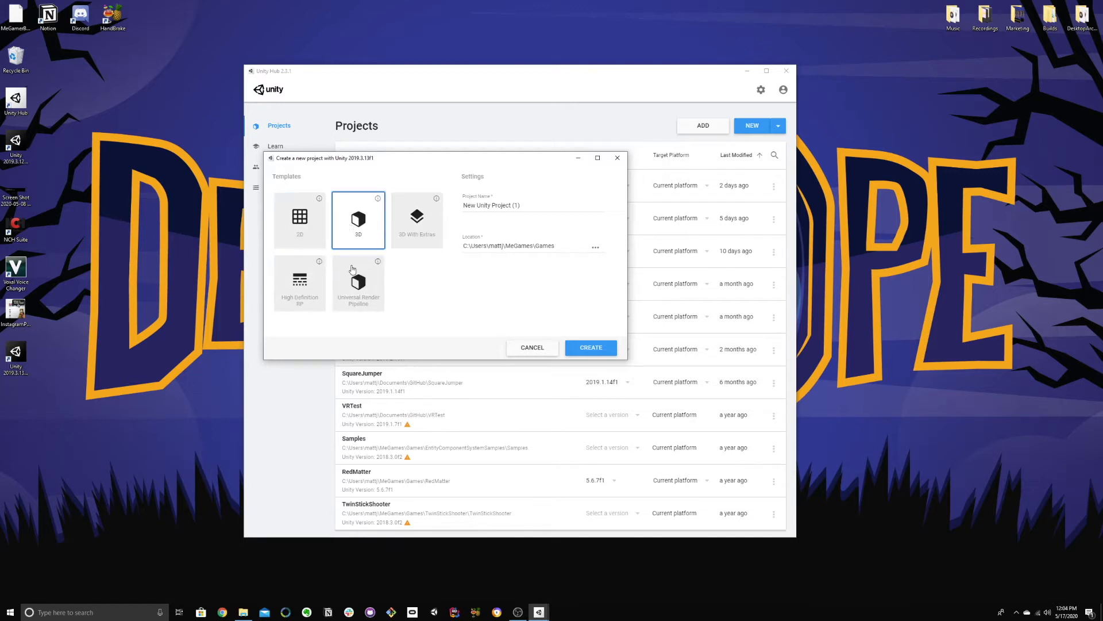
click(365, 236)
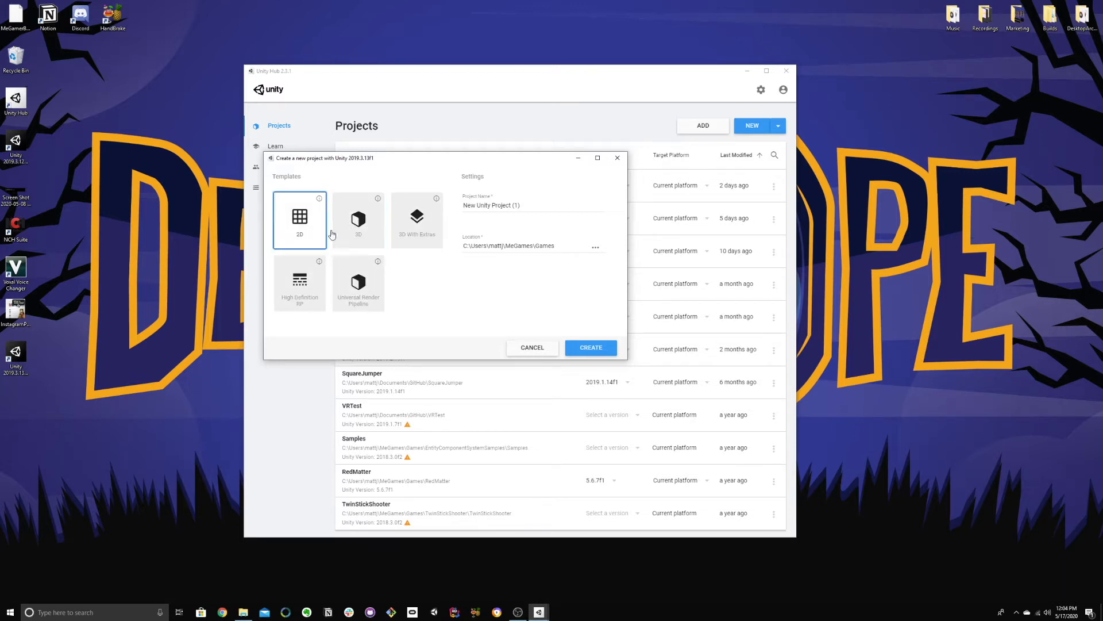
click(416, 237)
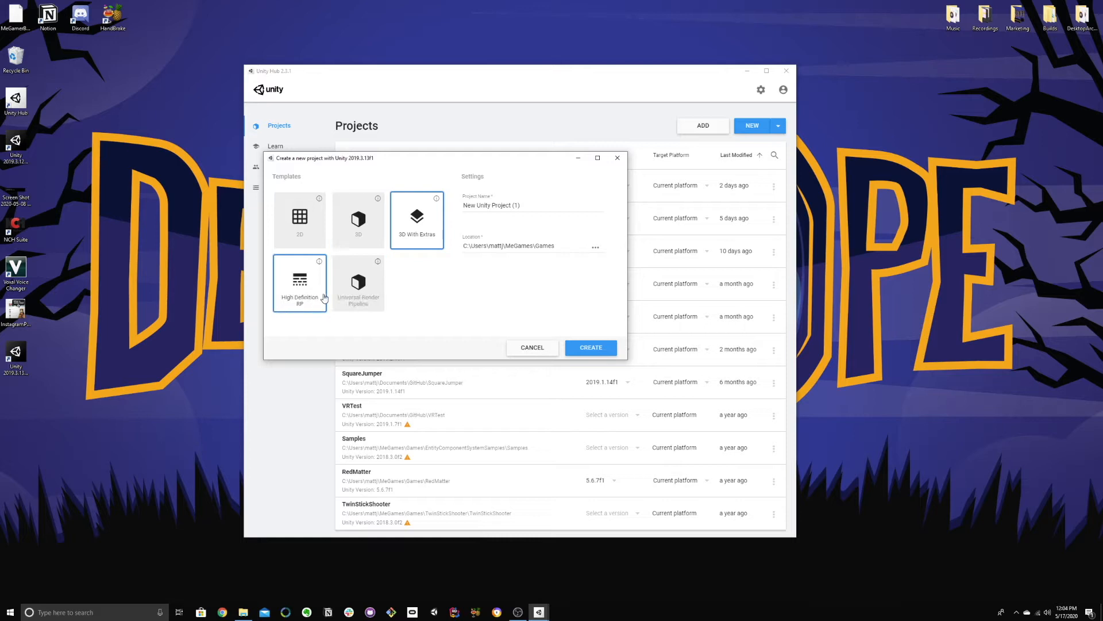
click(308, 303)
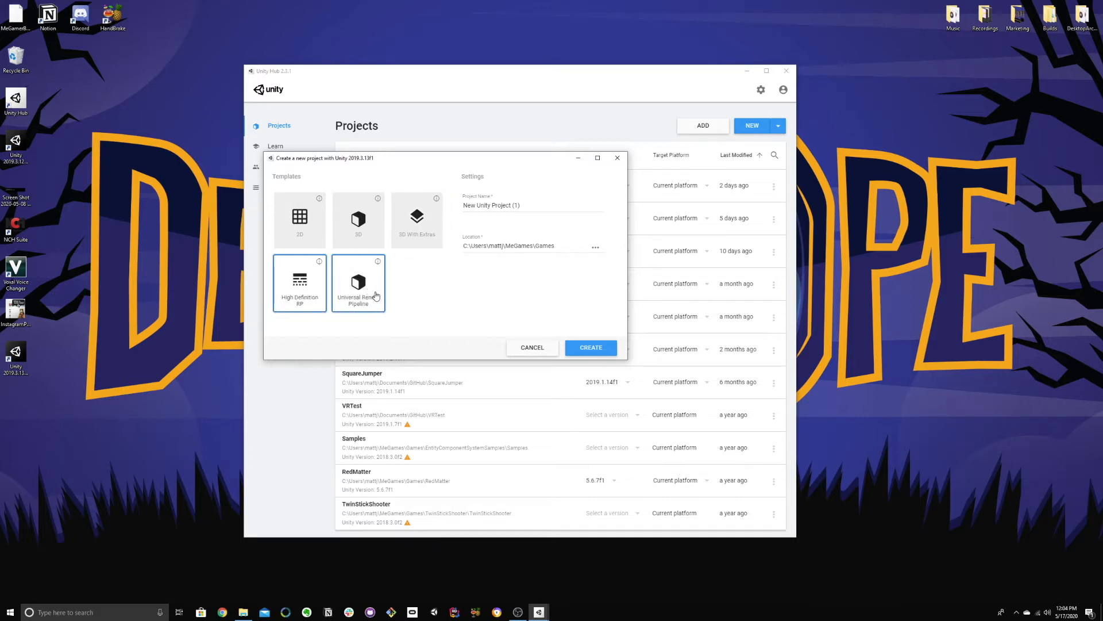
click(377, 298)
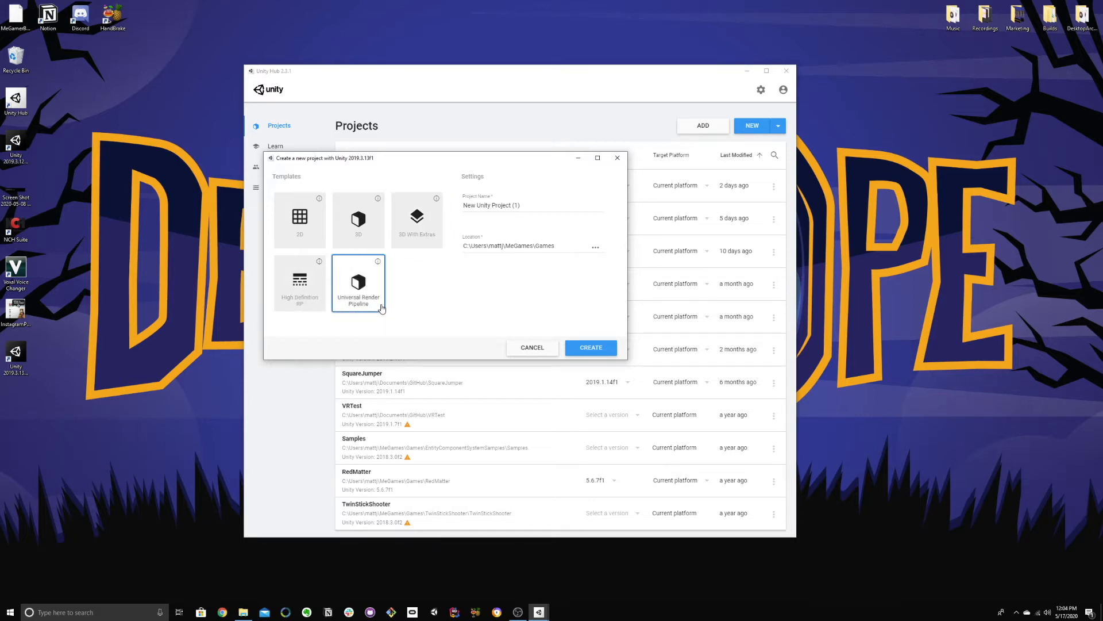
click(368, 232)
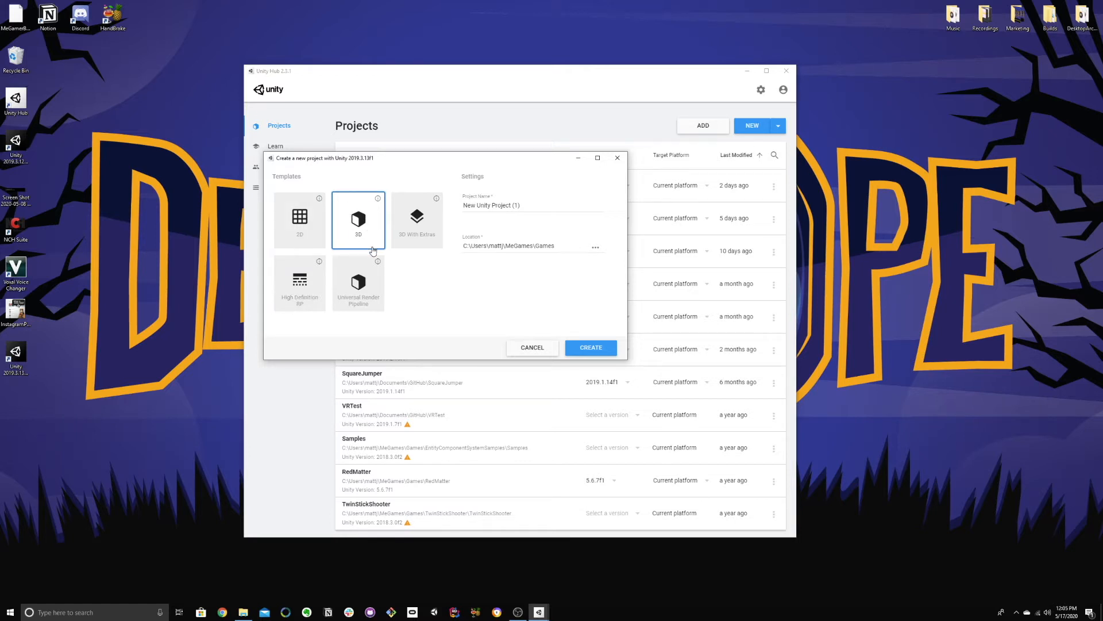
Name the project FoobarPlatformer and create it in the default location.
key(Tab)
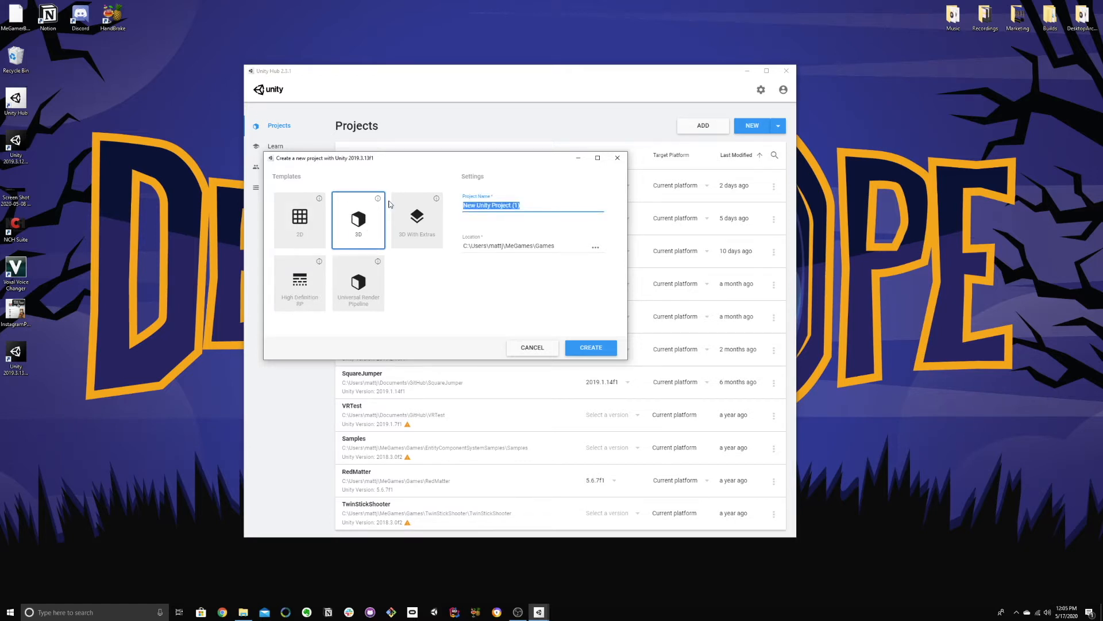
key(BackSpace)
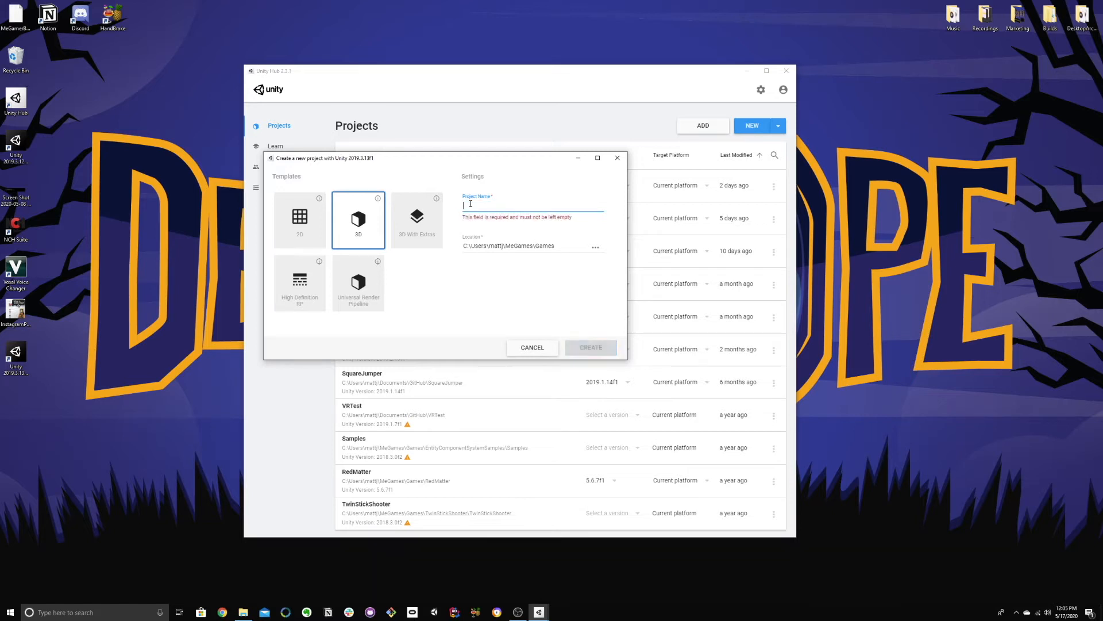
text(FoobarPlatformer)
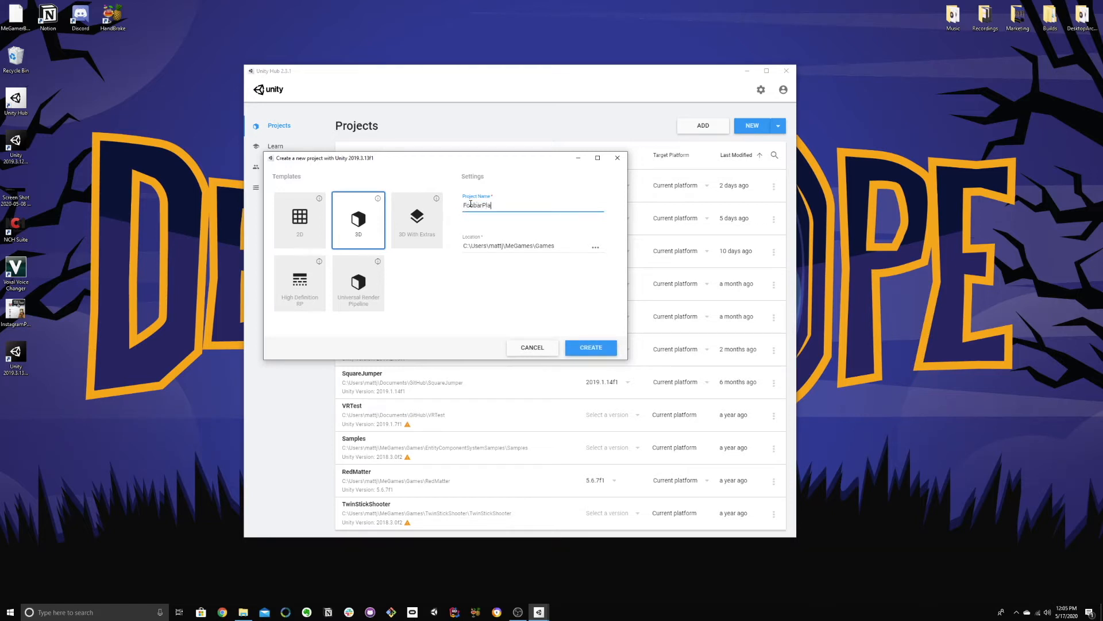
click(586, 348)
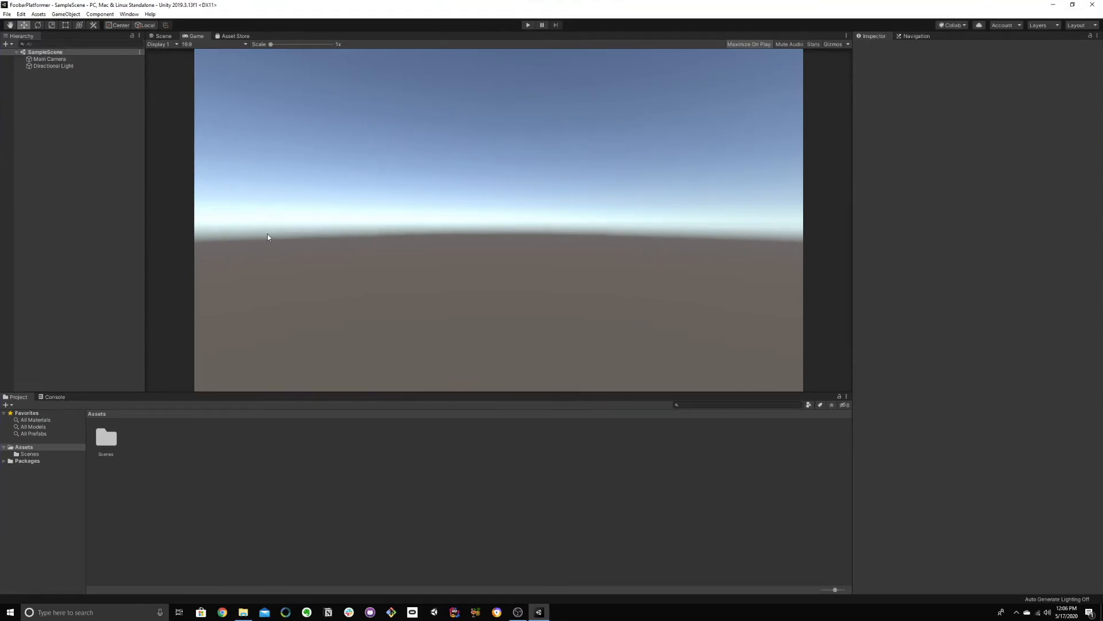
click(129, 14)
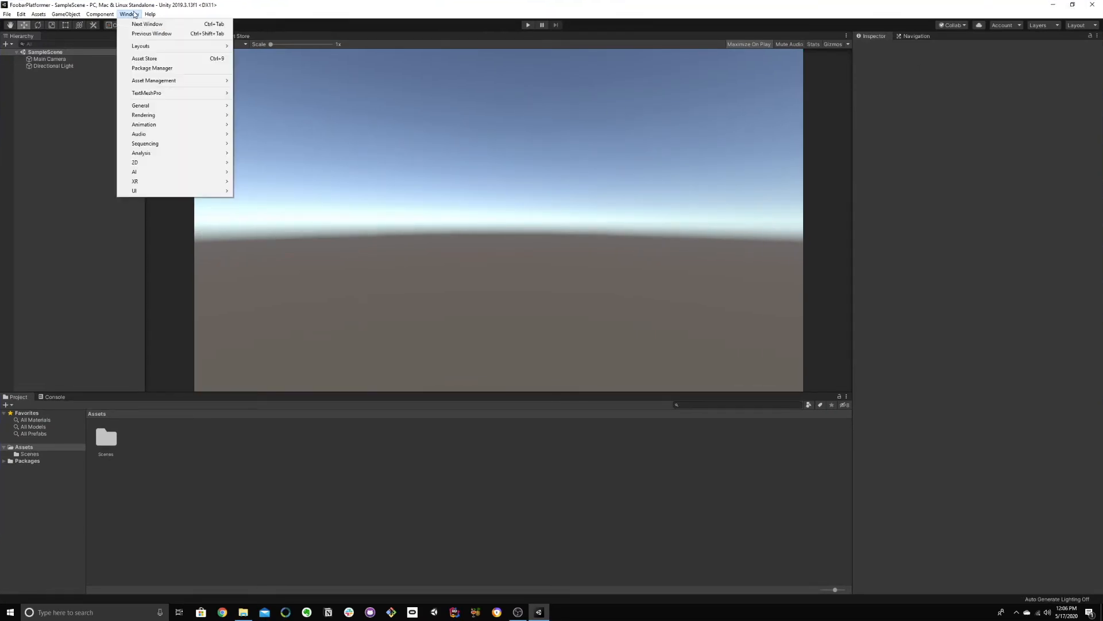
click(134, 14)
click(7, 15)
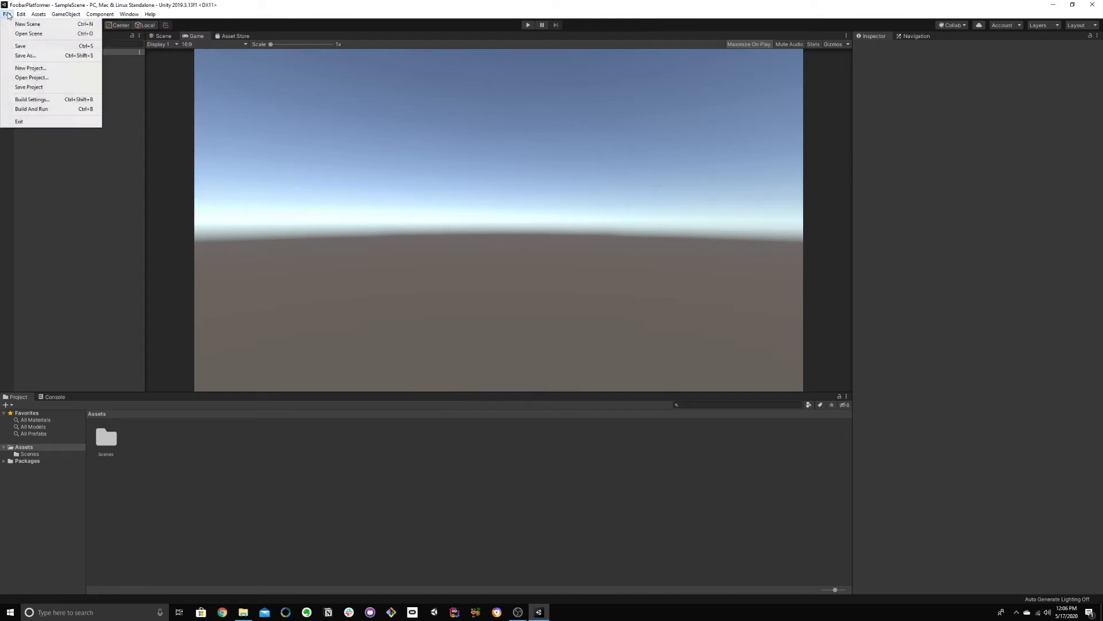
click(32, 99)
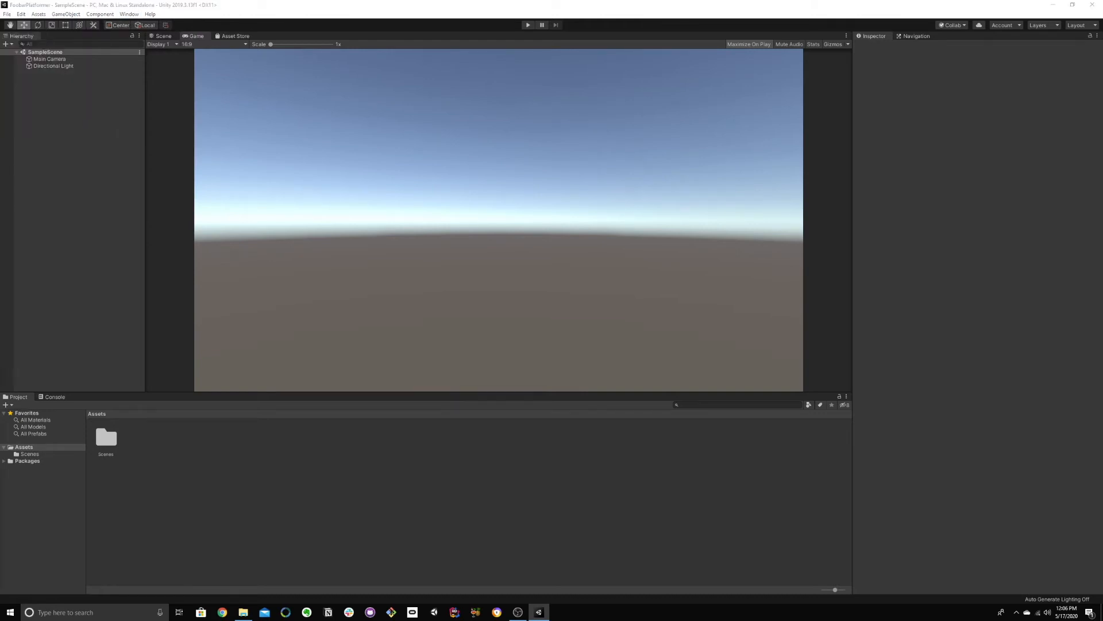
Set the Editor Theme to Personal in the General preferences and close the preferences.
click(20, 14)
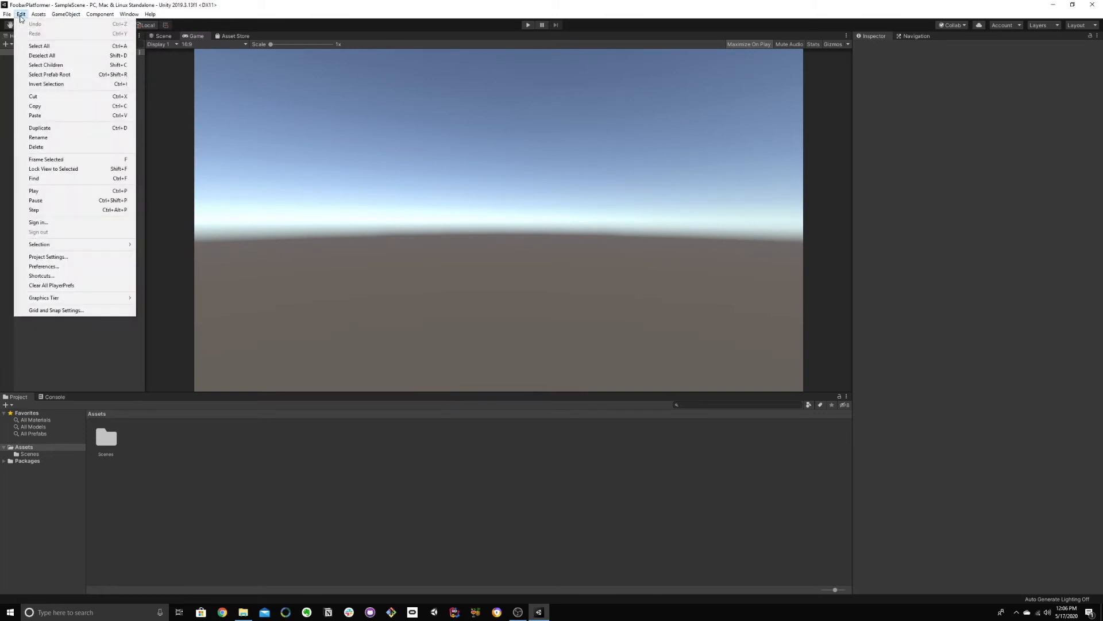
click(54, 266)
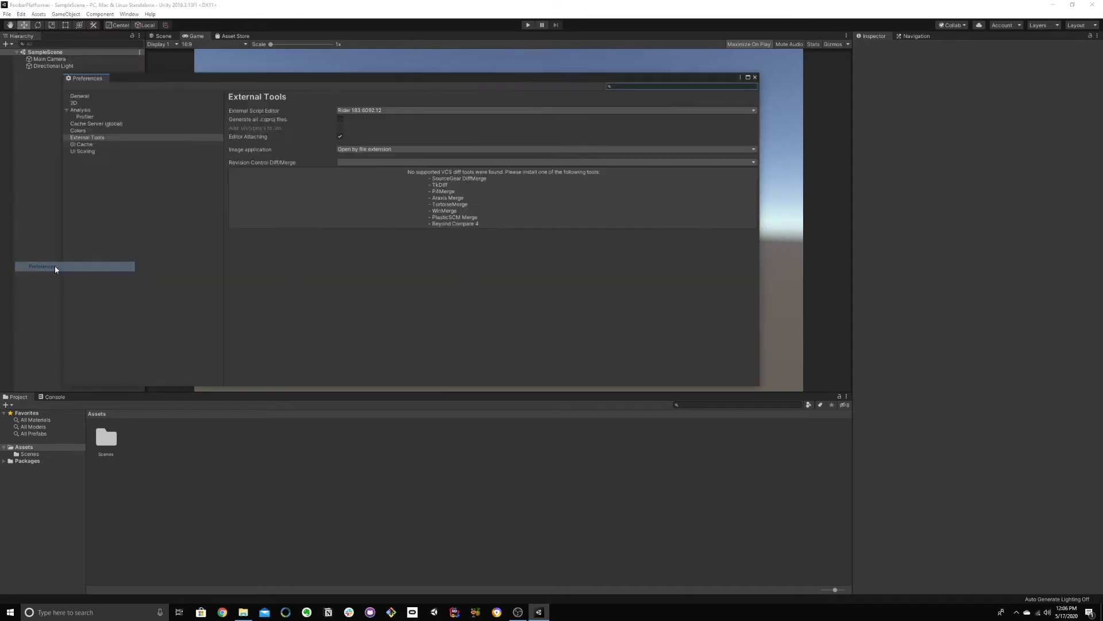
click(99, 98)
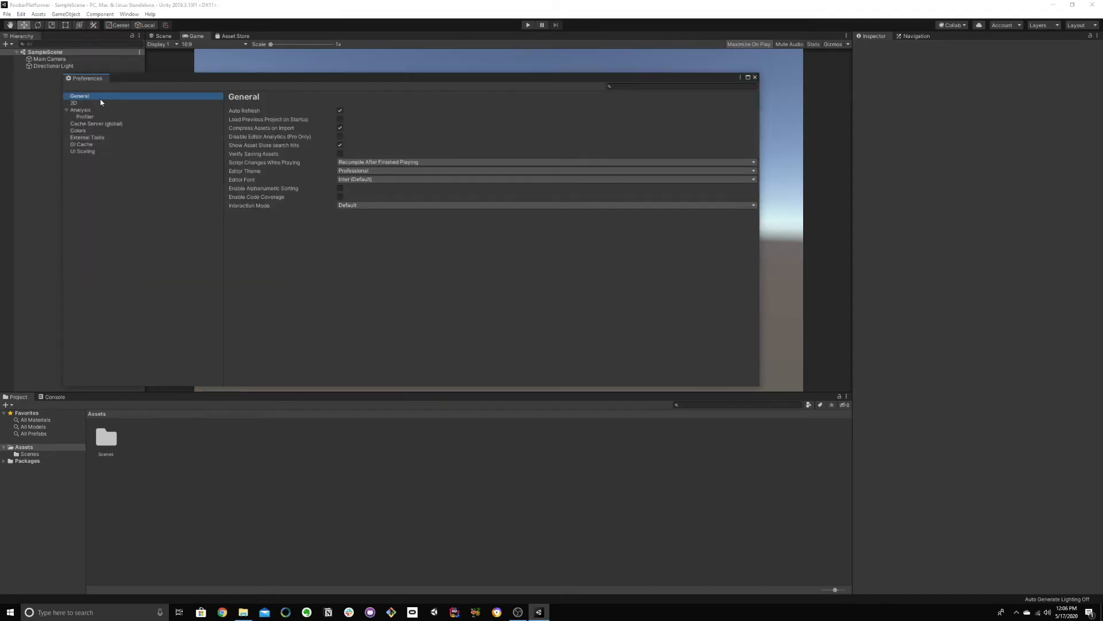
click(101, 102)
click(114, 110)
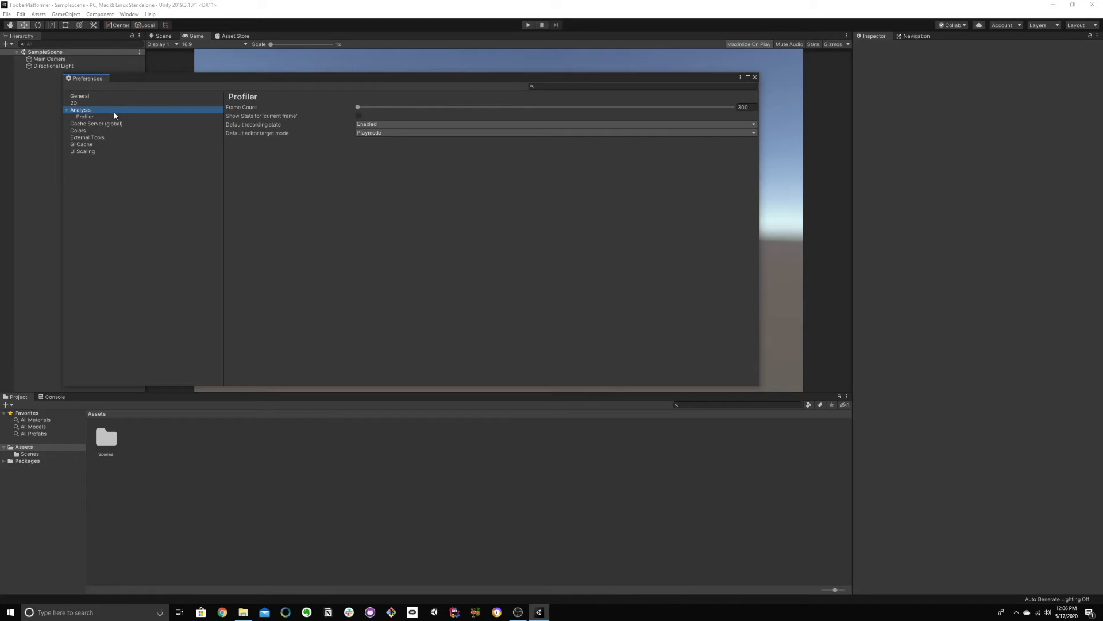
click(97, 96)
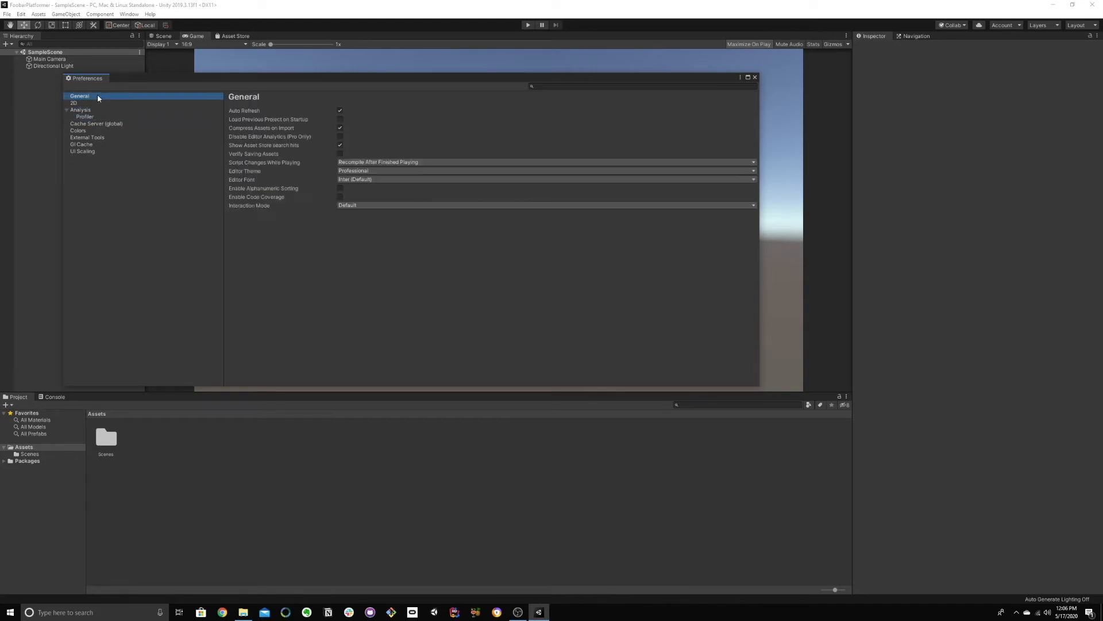
click(347, 172)
click(352, 180)
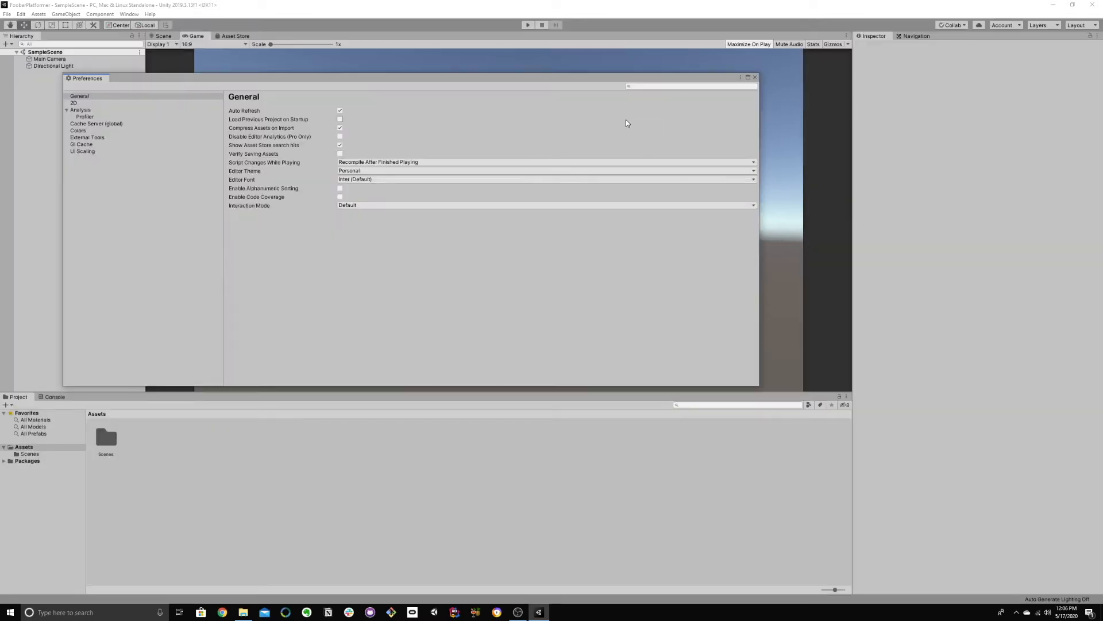
click(756, 78)
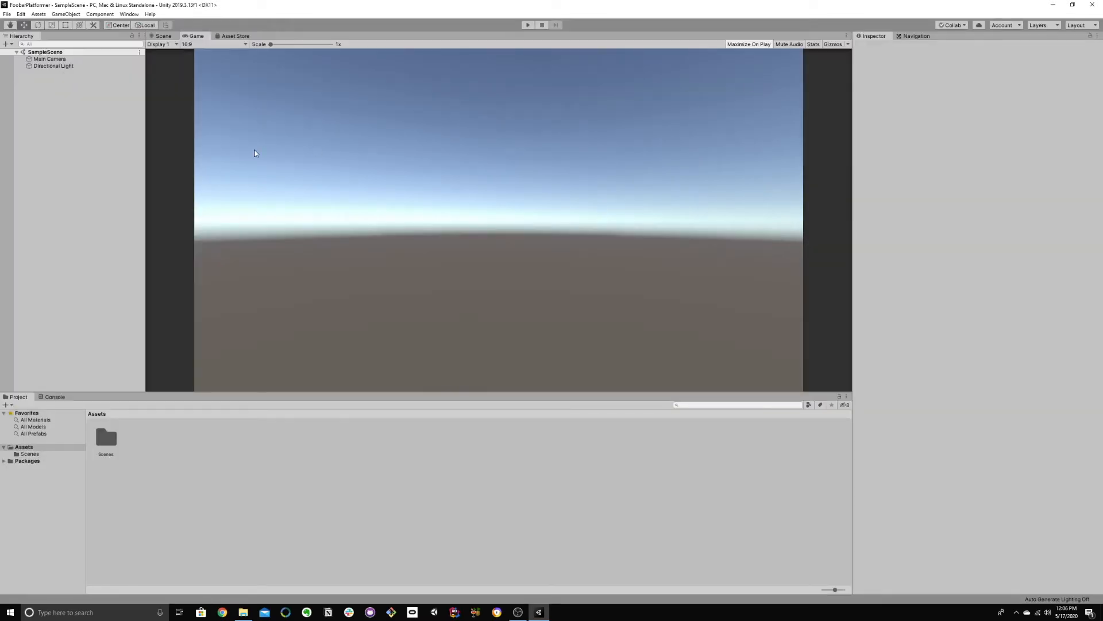
Adjust the width of the Hierarchy area so it is slightly wider than in the original layout.
drag(148, 186, 226, 200)
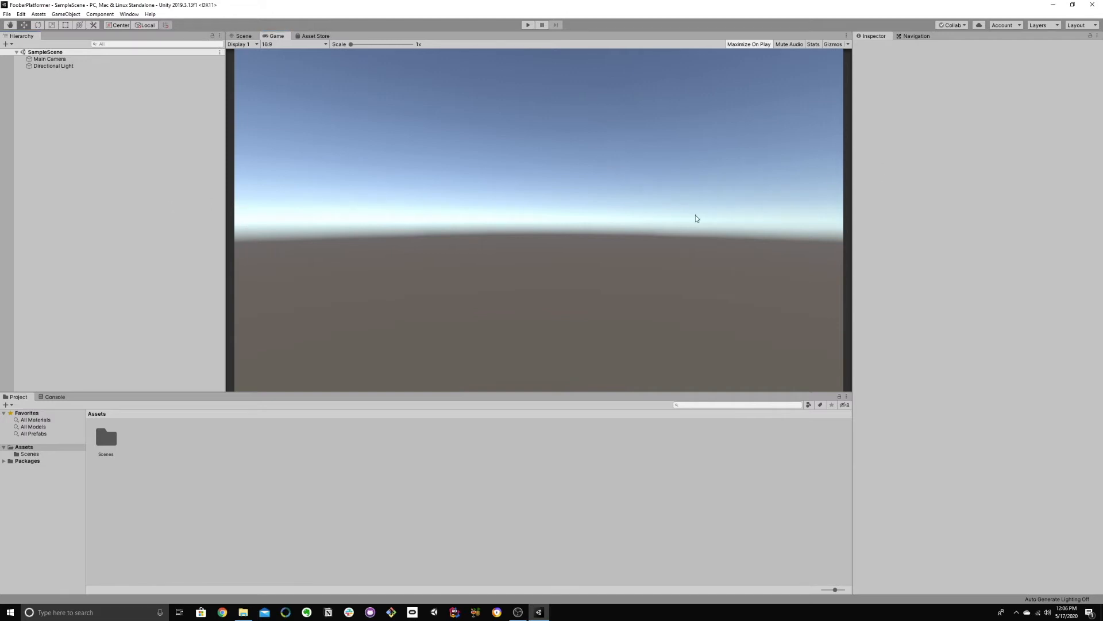
click(222, 220)
drag(221, 220, 167, 227)
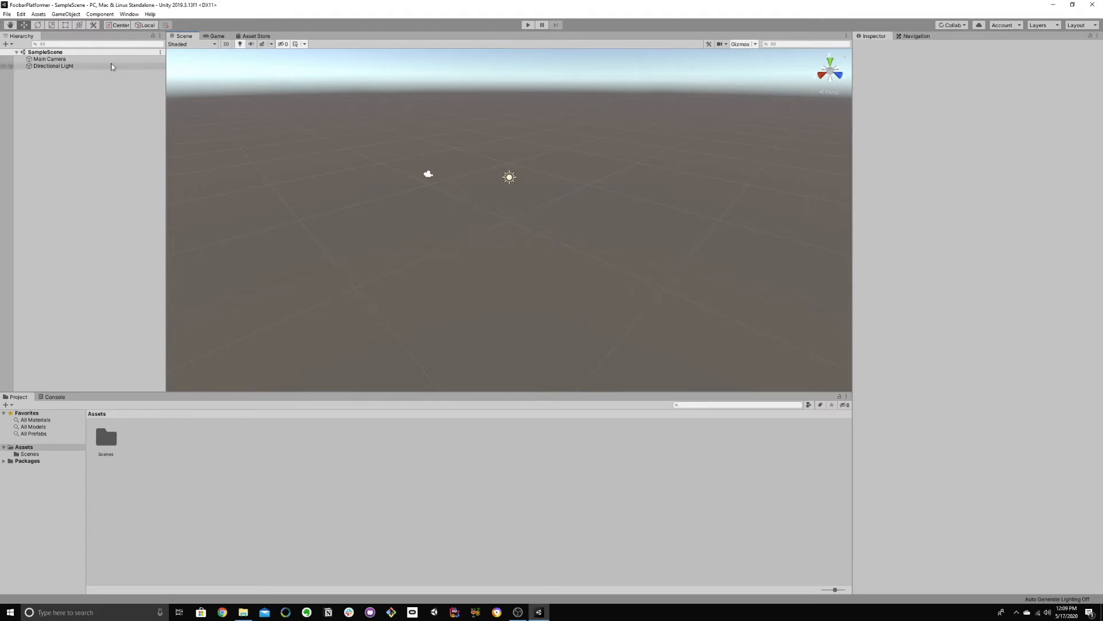
Fly around the Scene view to look at the main camera and directional light from another angle.
right_drag(487, 242, 344, 242)
key(d)
key(w)
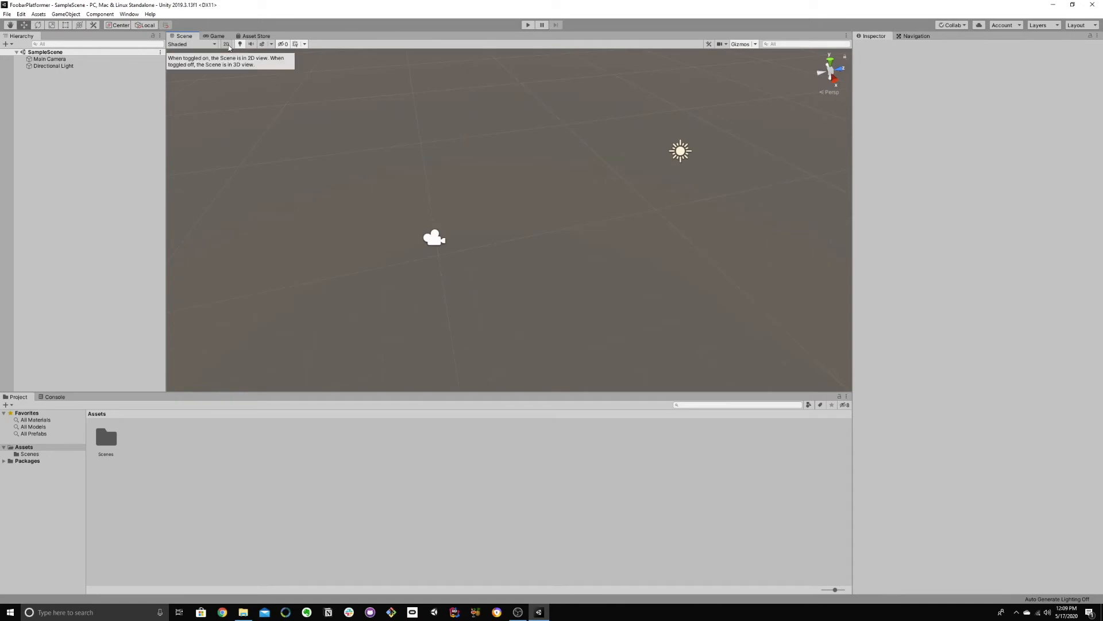
Preview the scene in 2D mode, return to 3D, and examine the available shading modes.
click(227, 44)
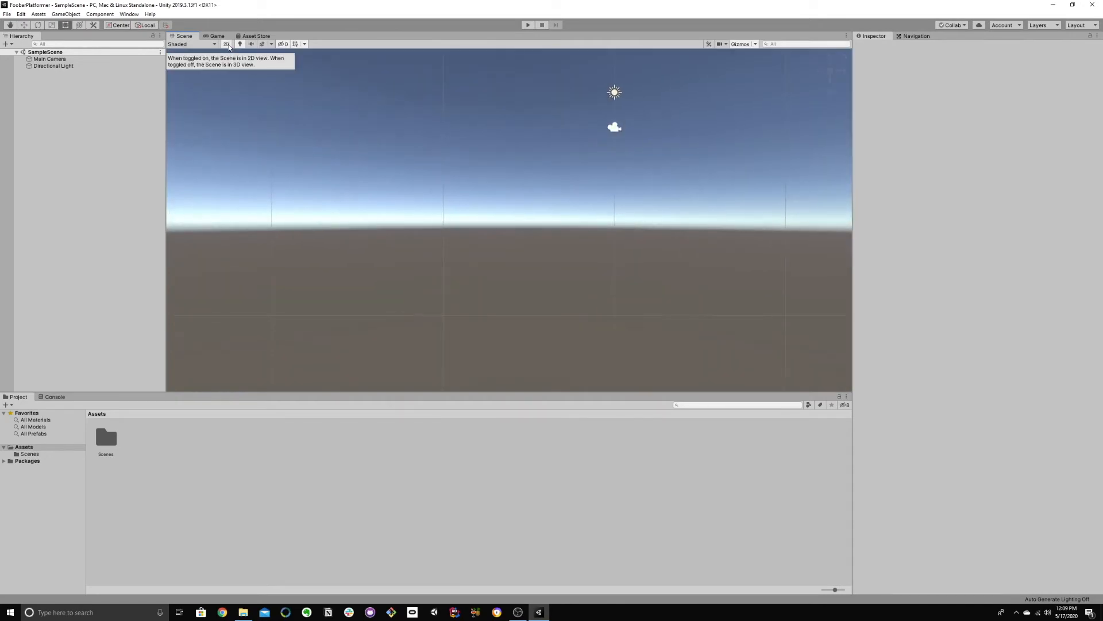
click(228, 44)
click(193, 44)
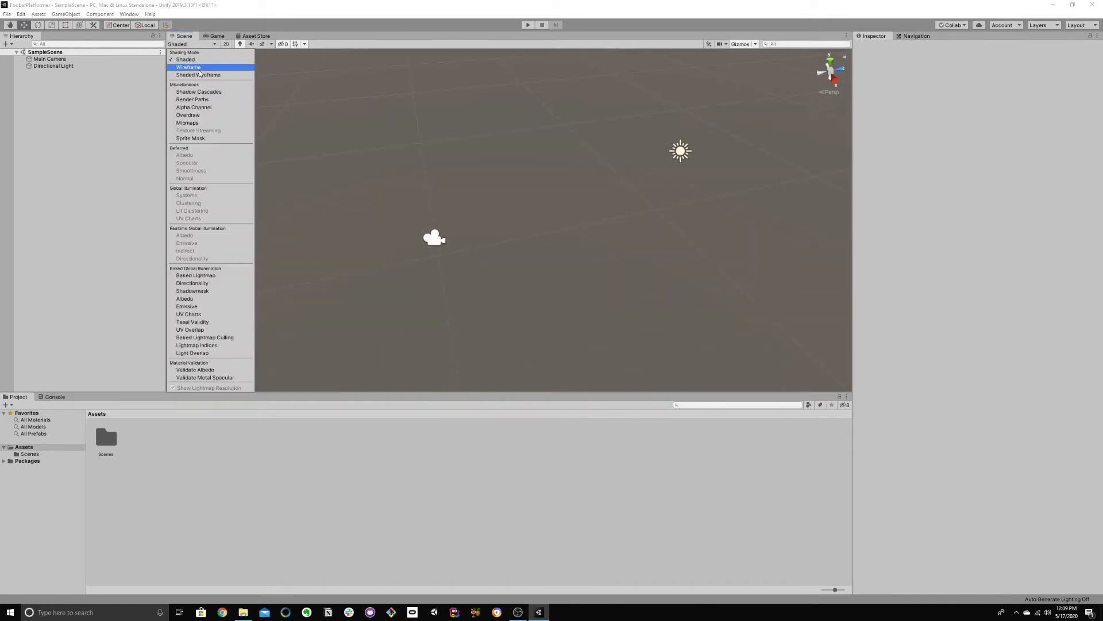
click(251, 44)
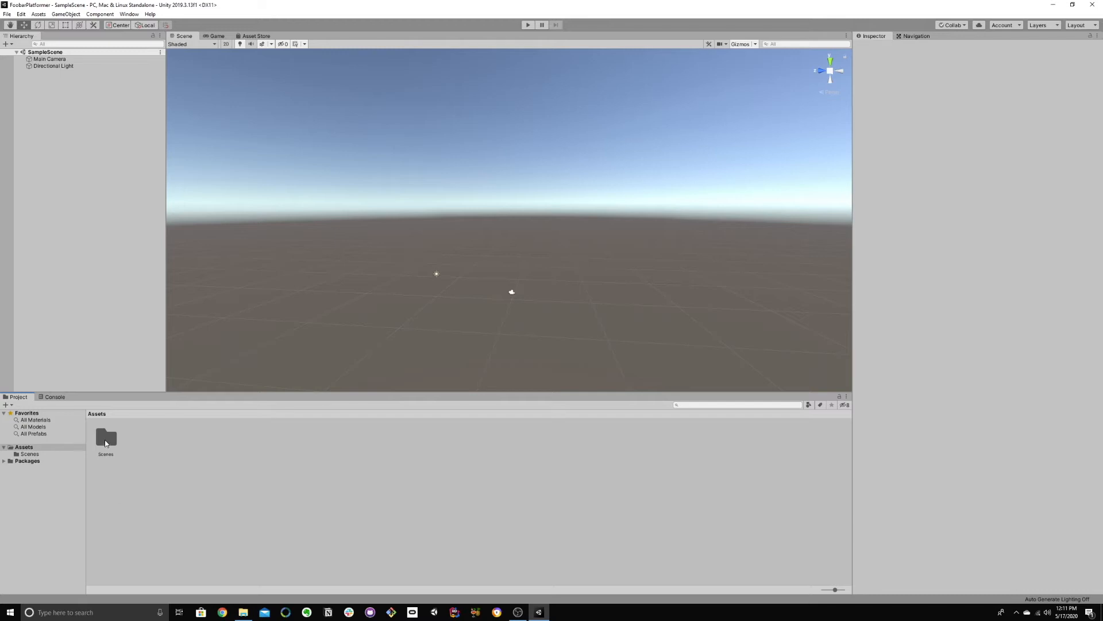
Examine the project's Scenes folder and the contents of packages such as Custom NUnit, Test Framework and TextMesh Pro.
double_click(107, 441)
click(98, 414)
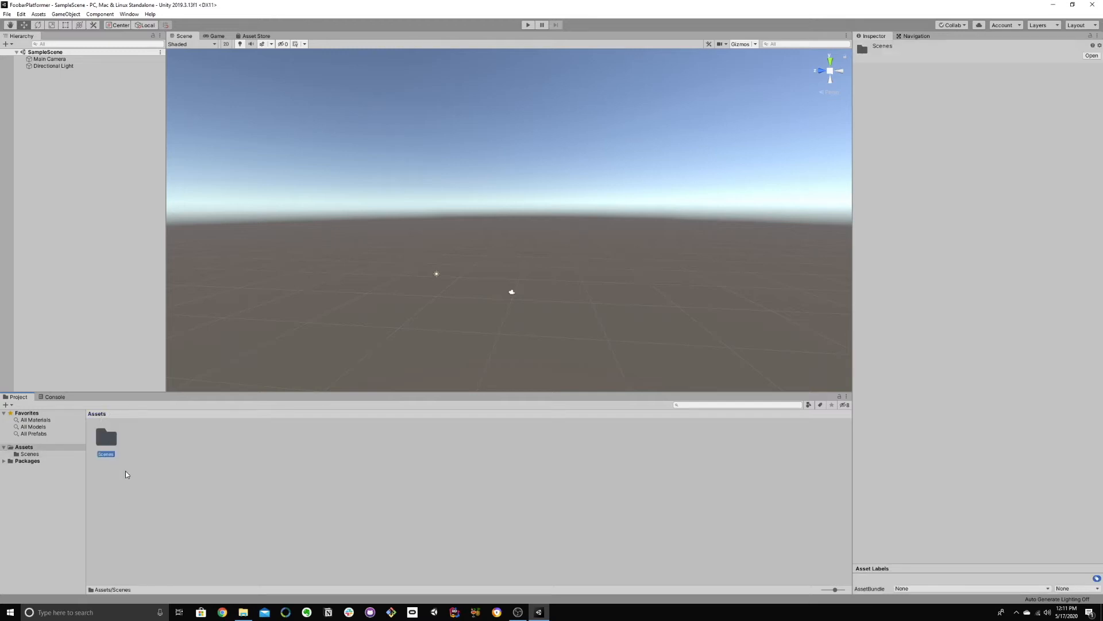
click(3, 461)
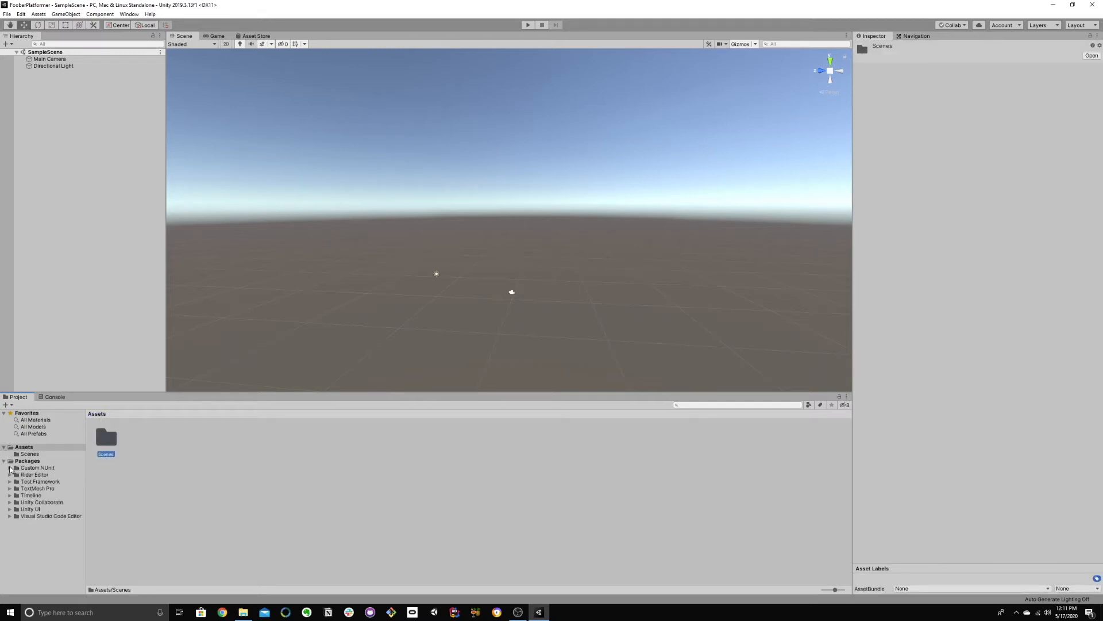
click(18, 462)
click(47, 468)
click(47, 481)
click(47, 489)
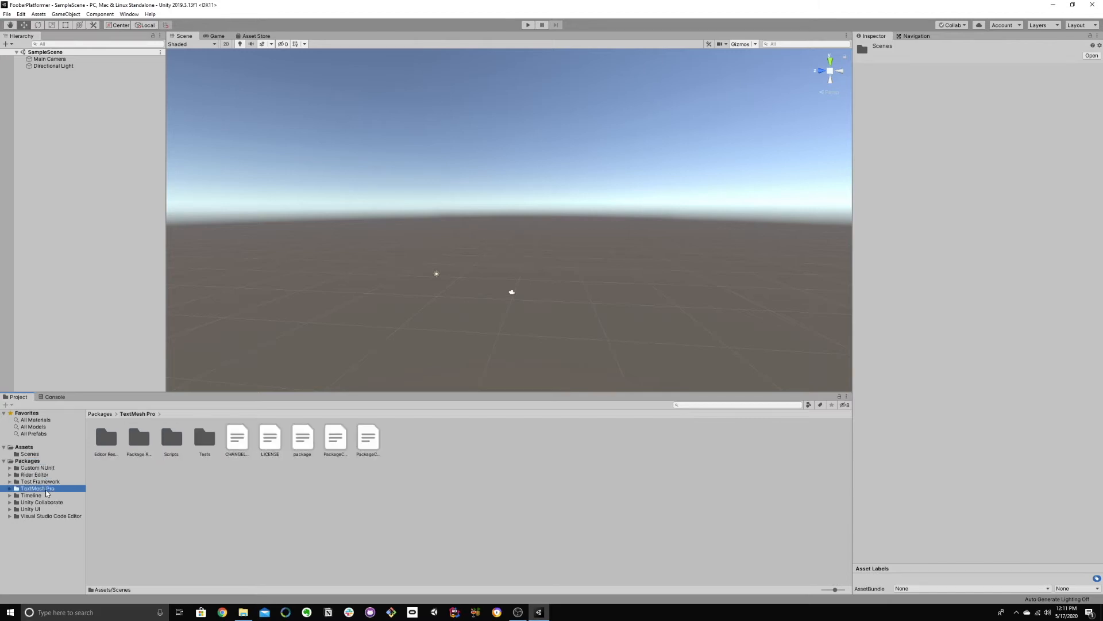
Examine the contents of the project's packages, such as Timeline and Custom NUnit, and of the Assets and Scenes folders.
click(46, 503)
click(45, 514)
click(43, 502)
click(41, 482)
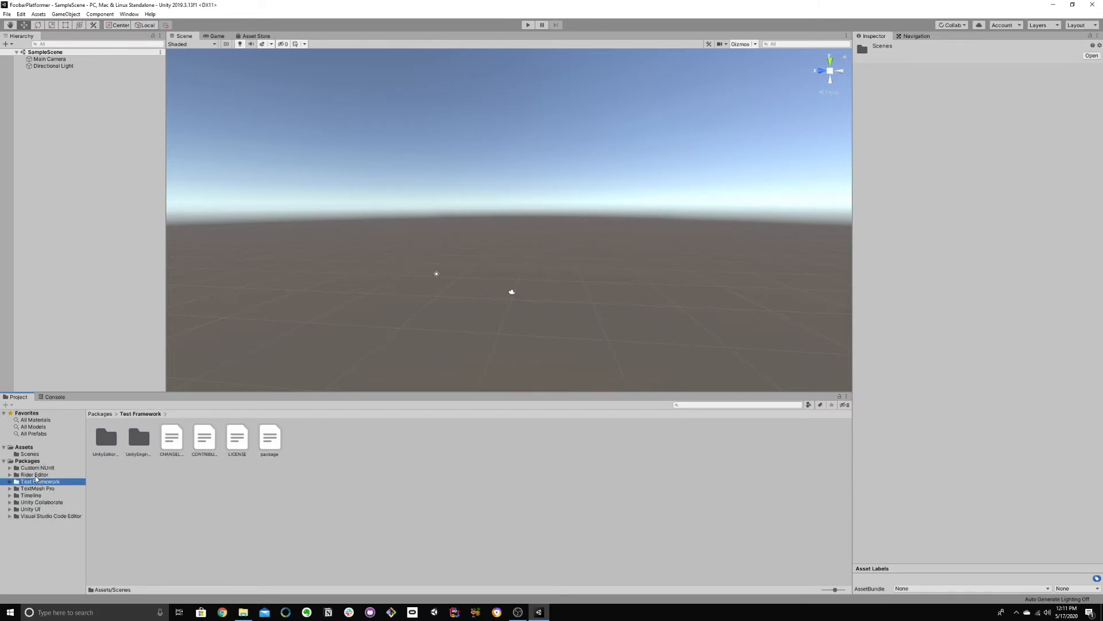
click(37, 476)
click(33, 469)
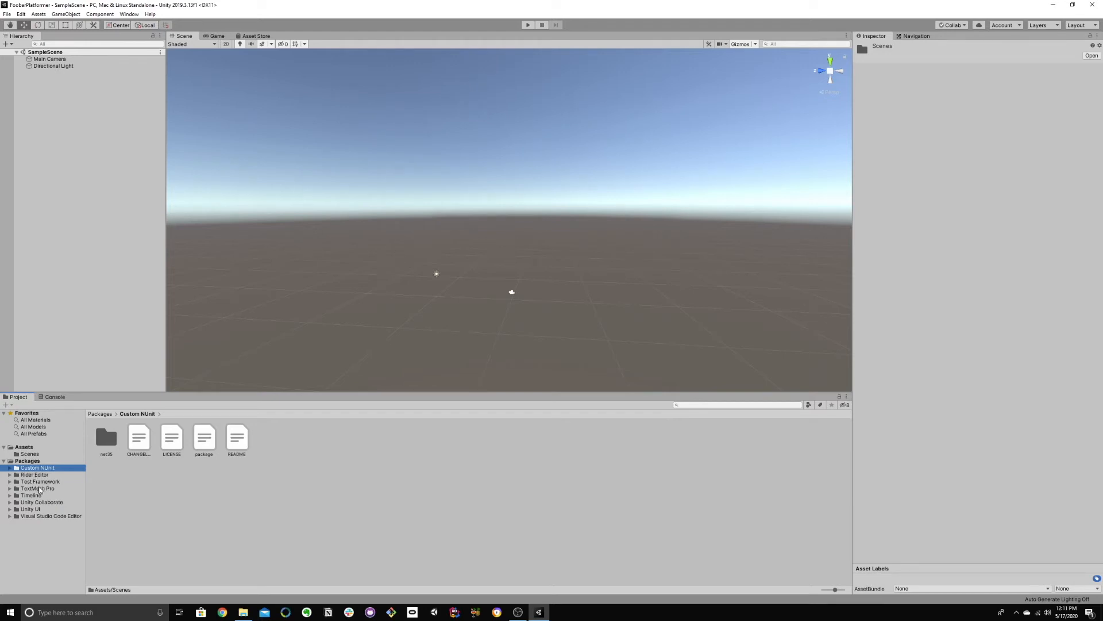
click(39, 488)
click(38, 496)
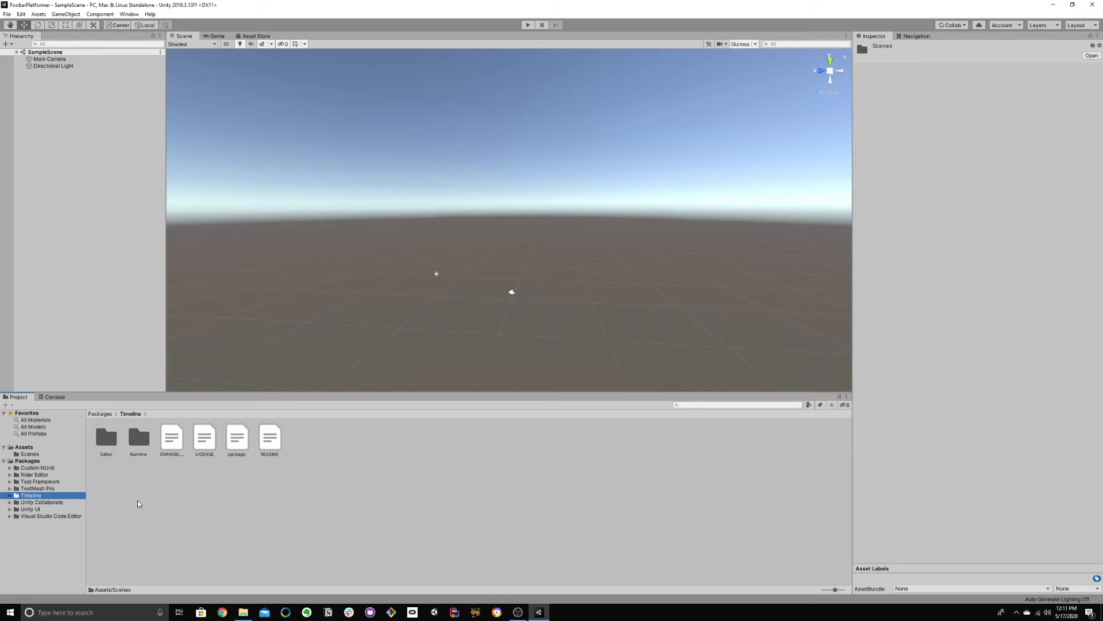
click(46, 460)
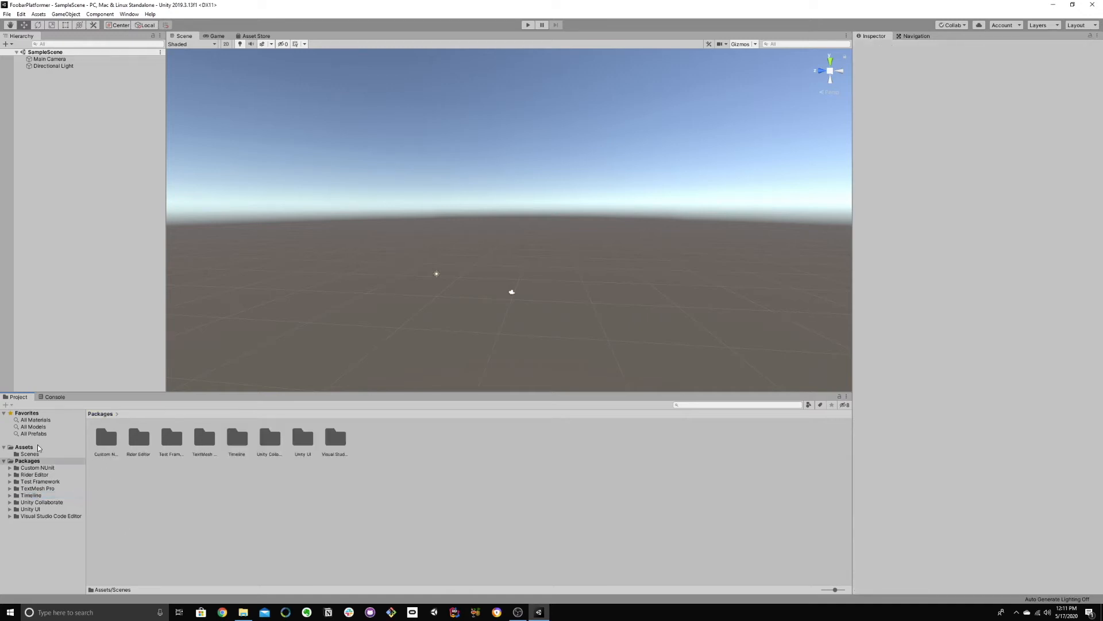
click(24, 447)
click(29, 453)
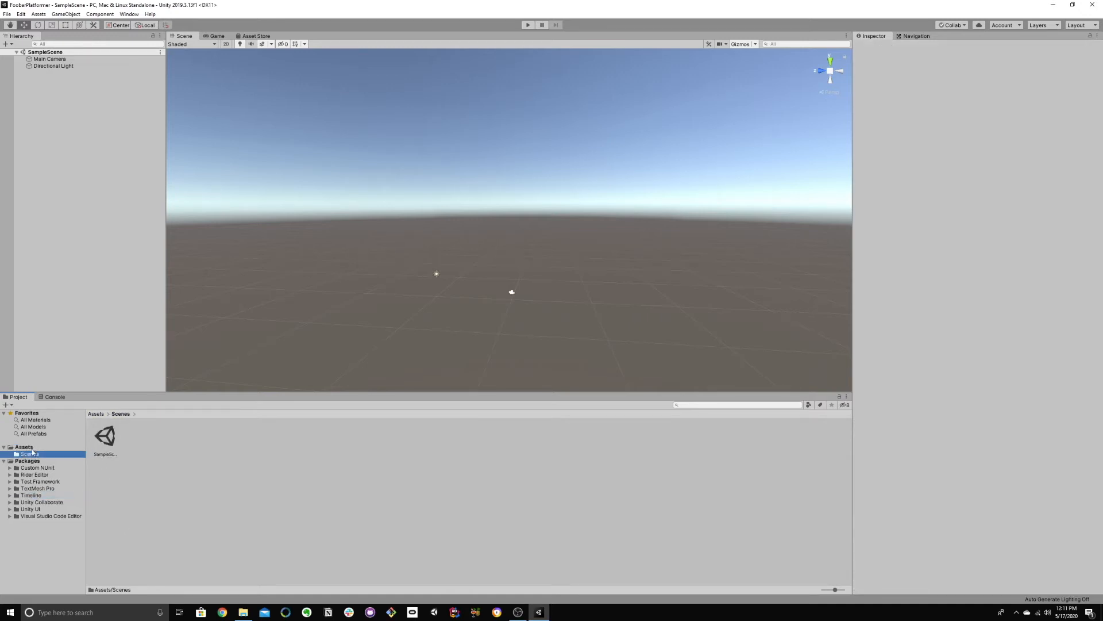
click(33, 447)
right_click(153, 465)
mouse_move(269, 253)
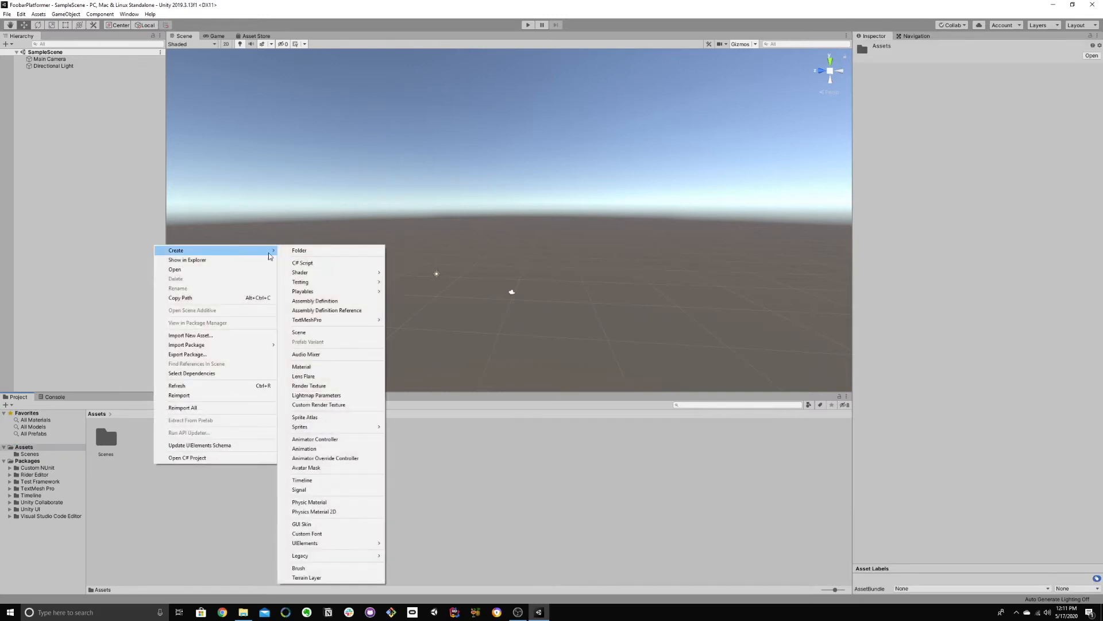
click(326, 252)
key(Escape)
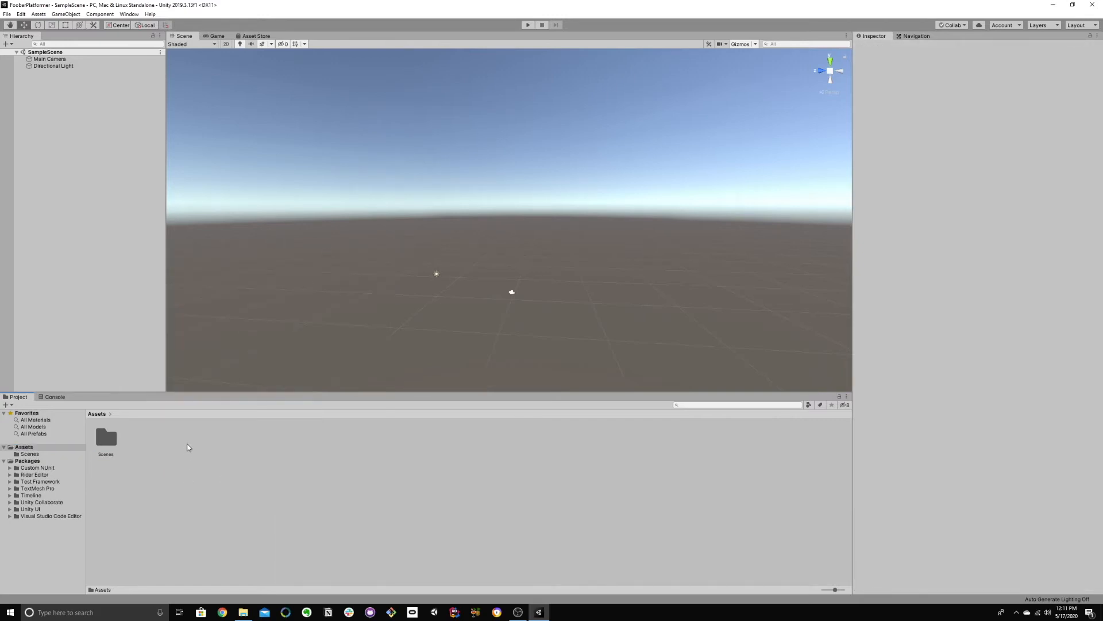
Create a folder named _Project in Assets, move the Scenes folder into it and open _Project.
right_click(187, 447)
mouse_move(296, 231)
click(345, 230)
text(_Project)
key(Return)
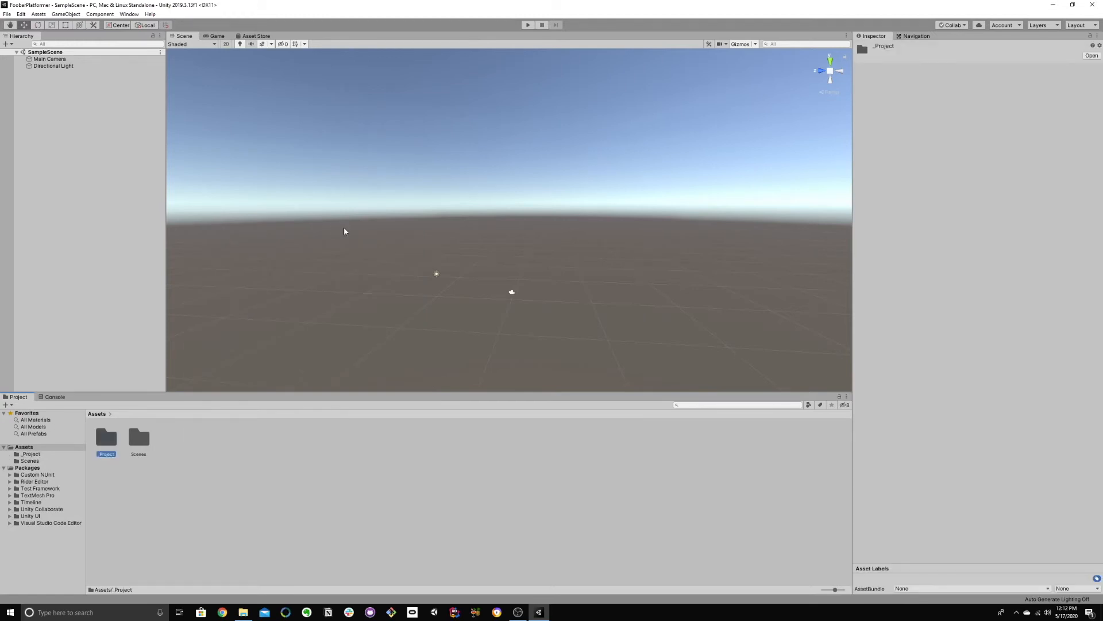
drag(150, 440, 110, 447)
double_click(110, 447)
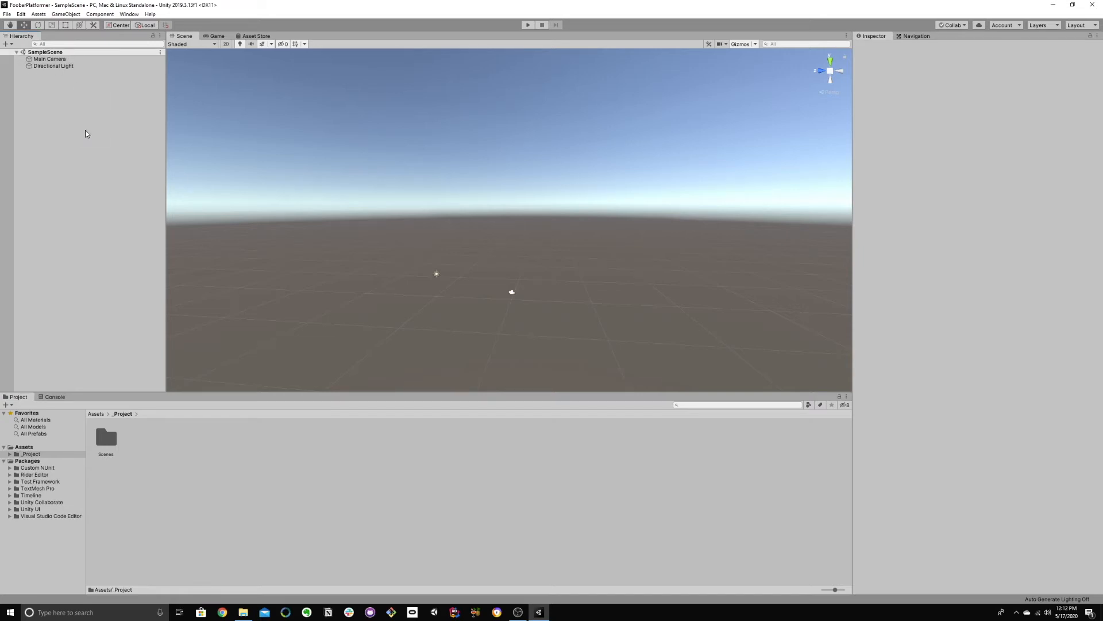
Review the kinds of objects that can be created in SampleScene and add a 3D cube.
click(66, 14)
click(35, 104)
right_click(49, 97)
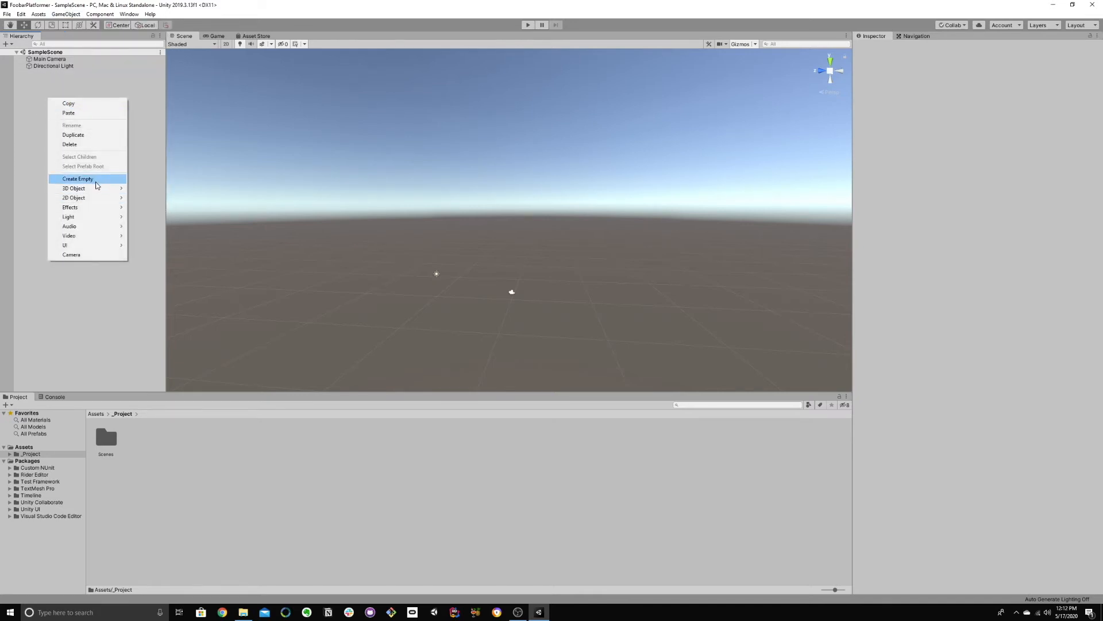
mouse_move(98, 187)
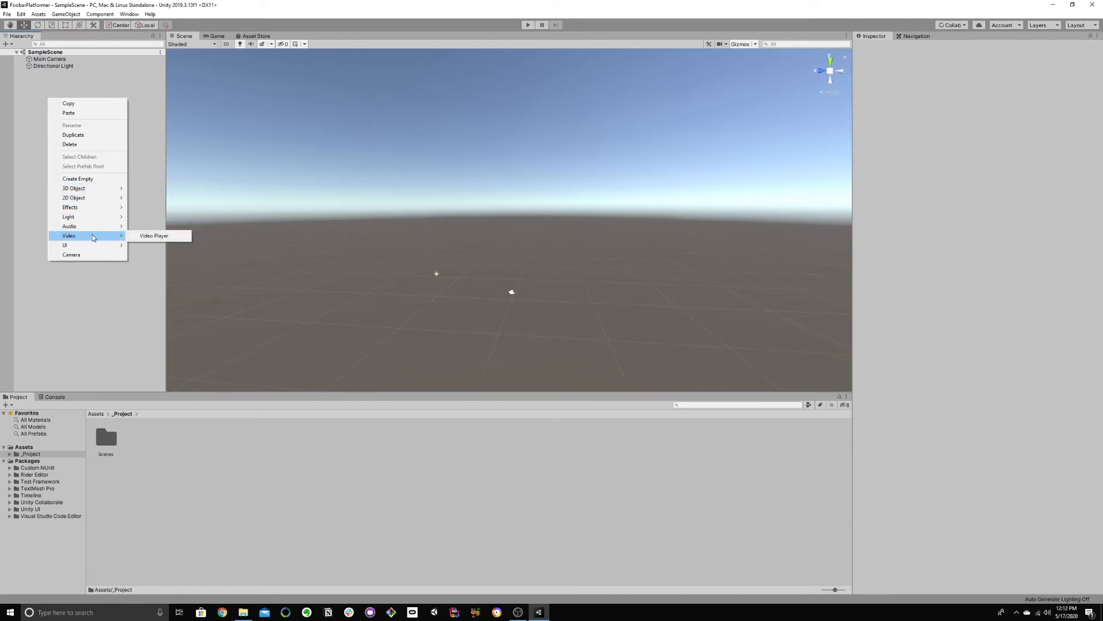
mouse_move(89, 245)
right_click(60, 107)
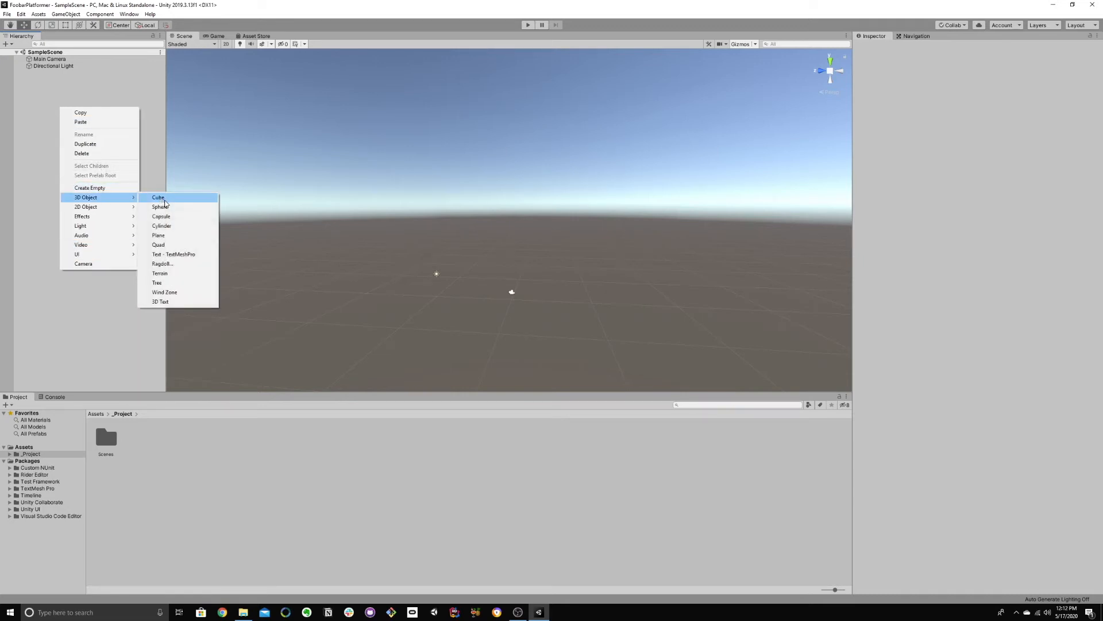
click(159, 197)
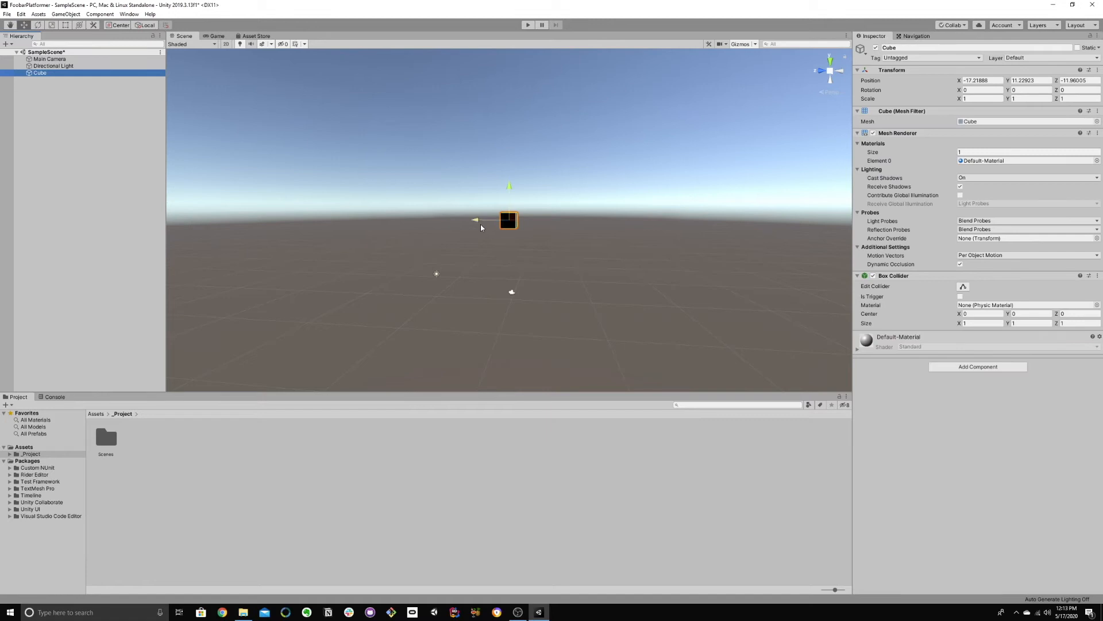
Fly around the cube for a closer look and turn off scene lighting in the Scene view.
right_drag(473, 244, 503, 244)
key(w)
key(e)
right_drag(907, 266, 905, 320)
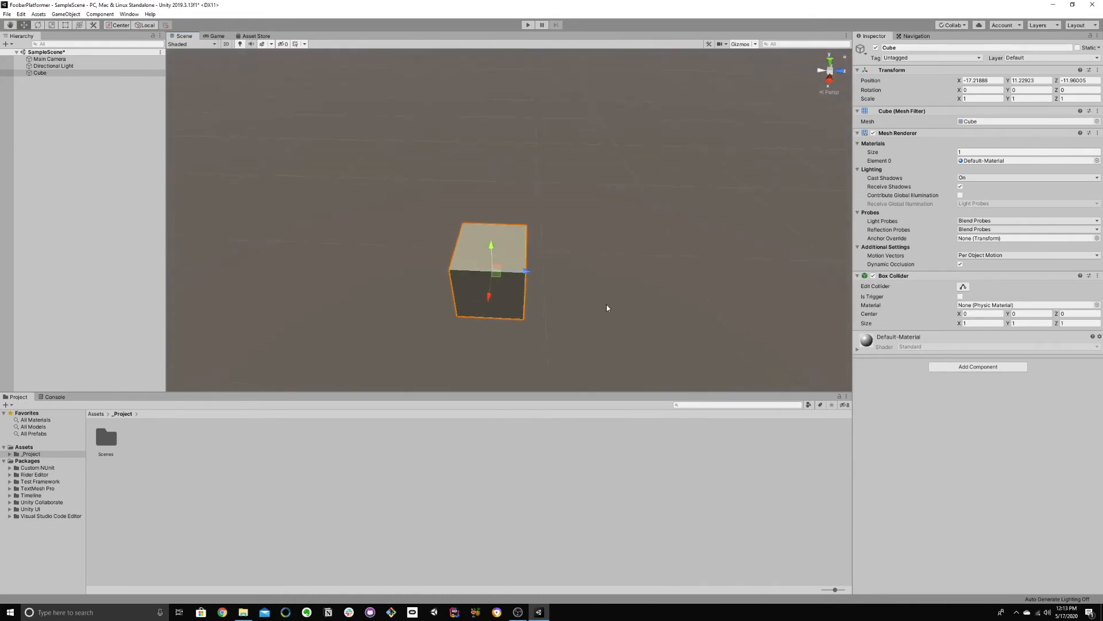
right_drag(506, 287, 662, 258)
key(a)
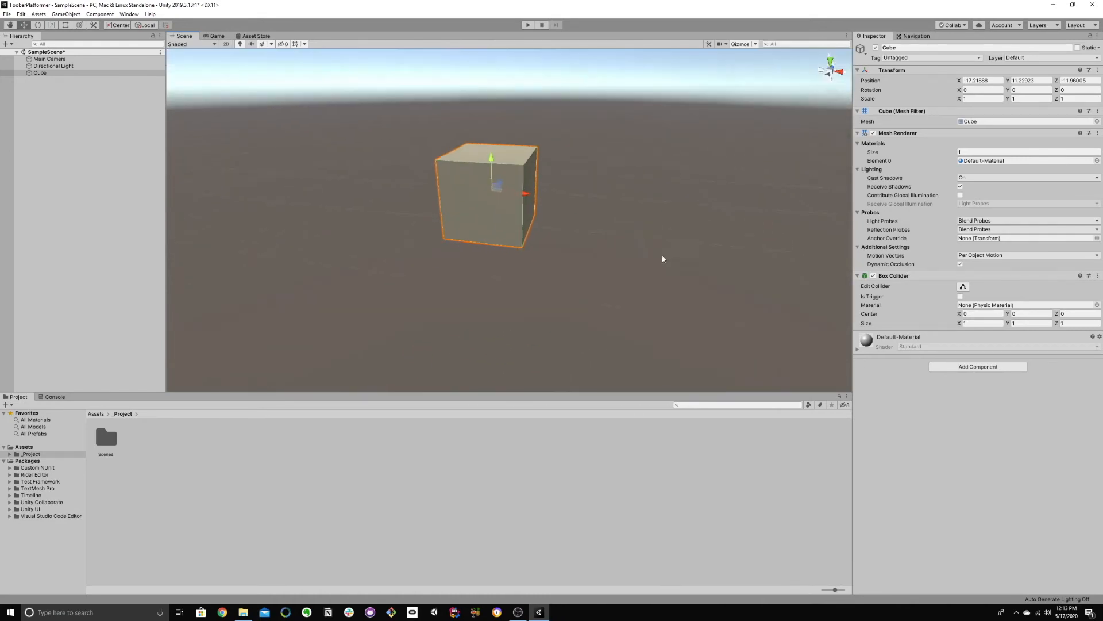
click(241, 45)
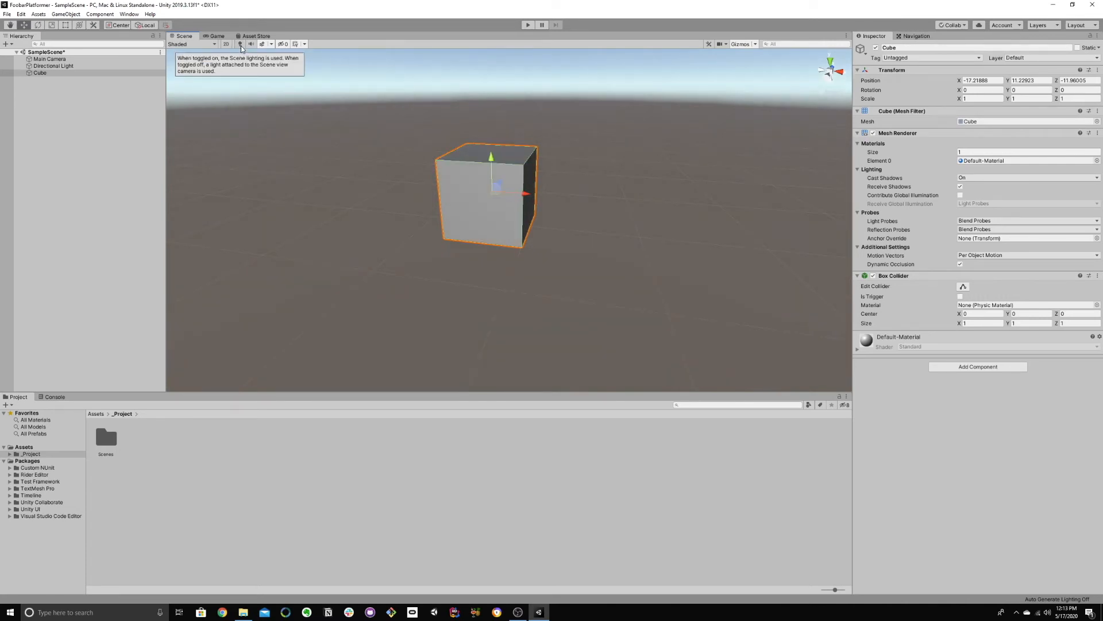
Look at the cube from a different angle, and briefly run the scene in Play mode.
right_drag(498, 130, 428, 137)
key(d)
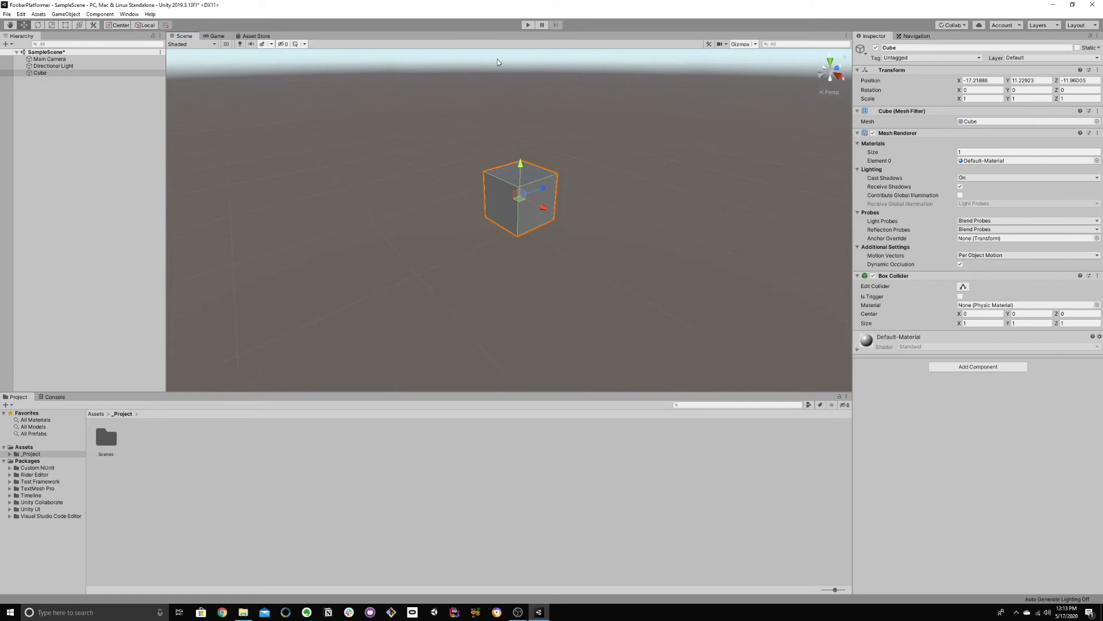
click(528, 24)
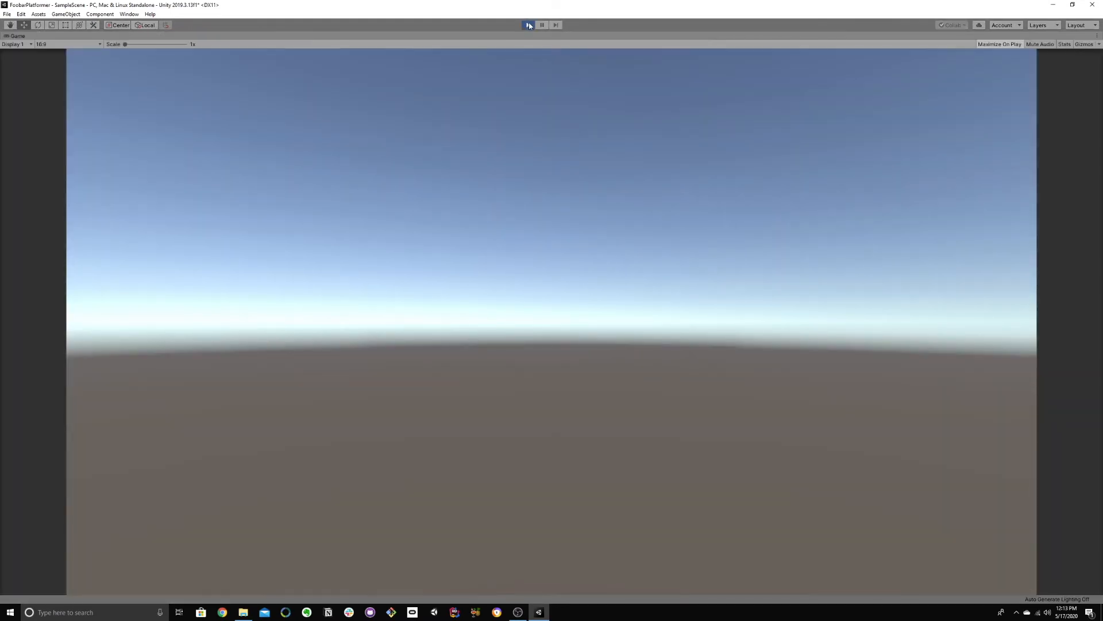
click(528, 24)
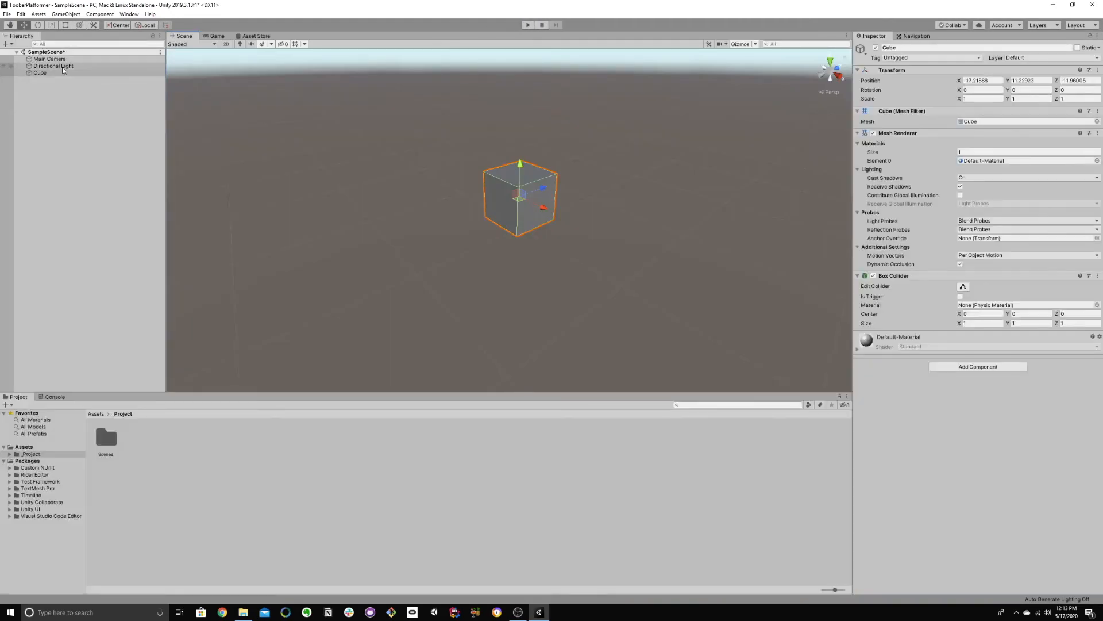
Check the components of the Directional Light and Main Camera, and frame the camera in the Scene view for a closer look.
click(52, 66)
click(55, 60)
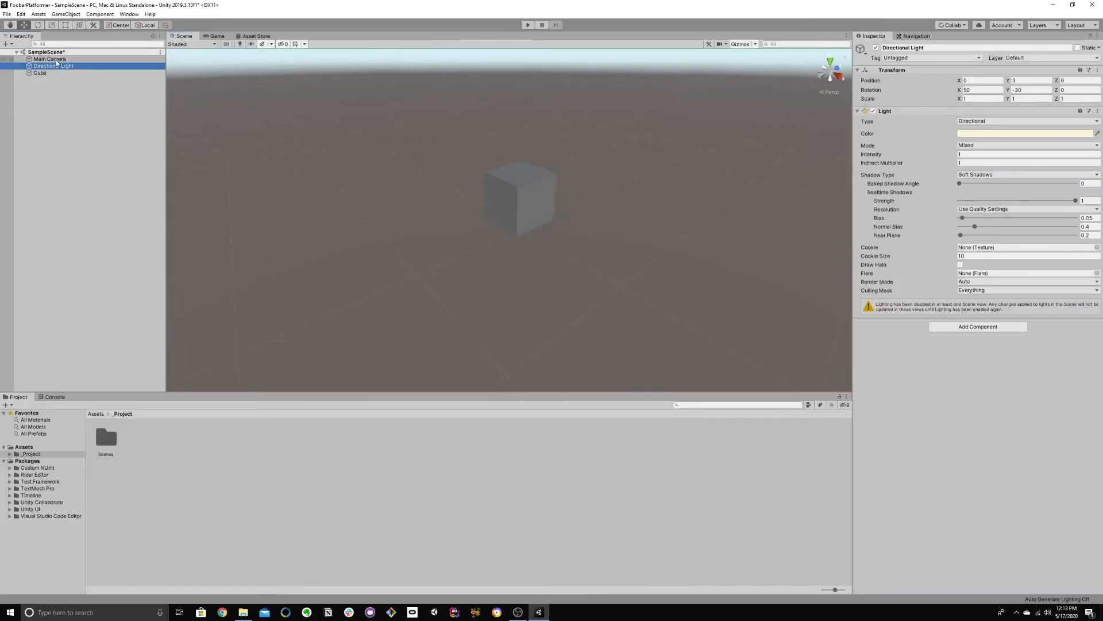
click(117, 72)
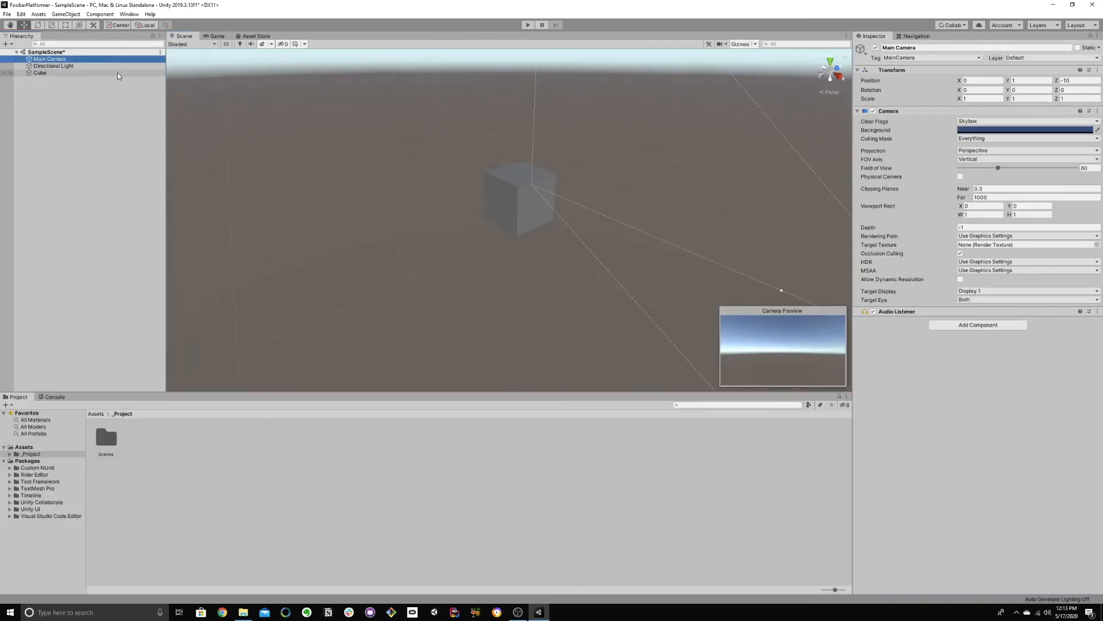
click(68, 59)
key(f)
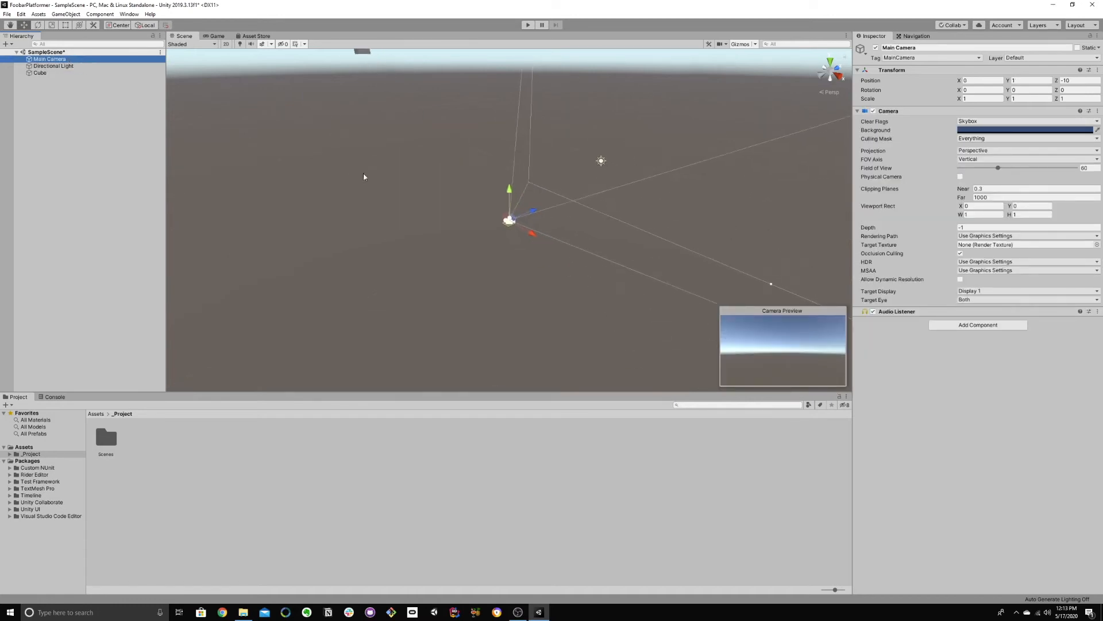
right_drag(501, 236, 582, 234)
right_drag(464, 254, 442, 257)
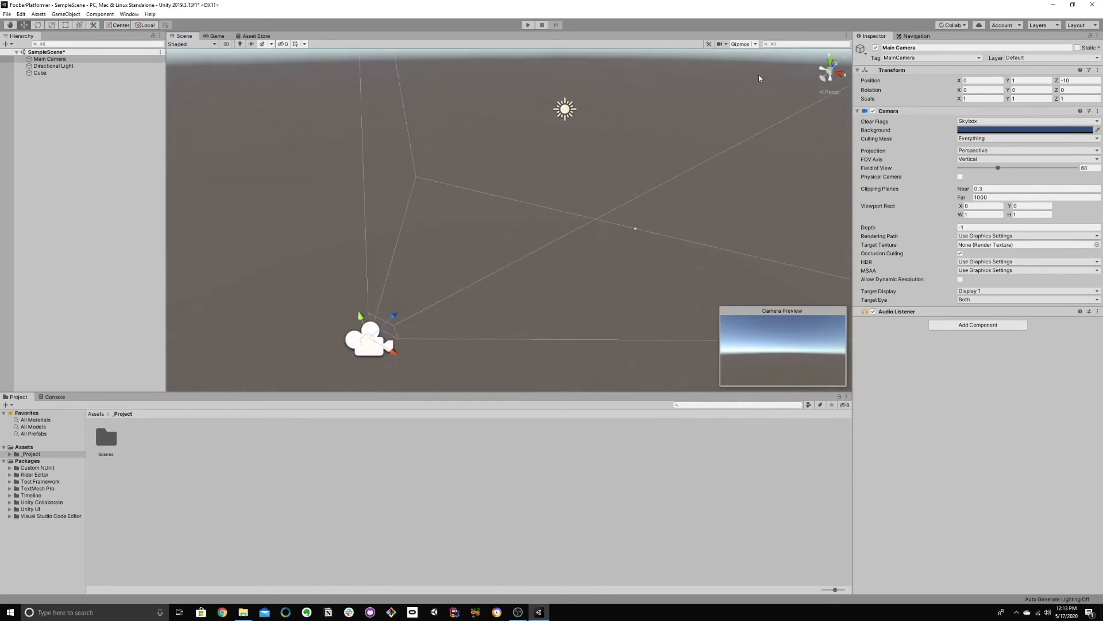
Toggle gizmo visibility off and on in the Scene view and examine the list of gizmo types.
click(741, 43)
click(741, 44)
click(741, 45)
click(742, 45)
click(742, 45)
click(742, 45)
click(742, 44)
click(741, 45)
click(742, 45)
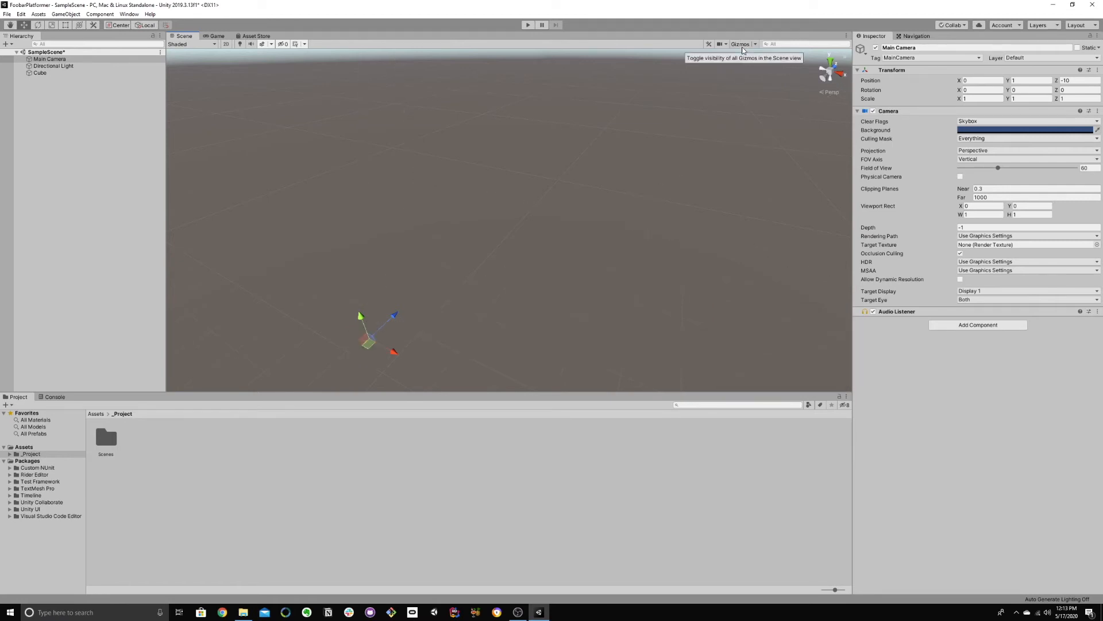
click(741, 44)
click(755, 44)
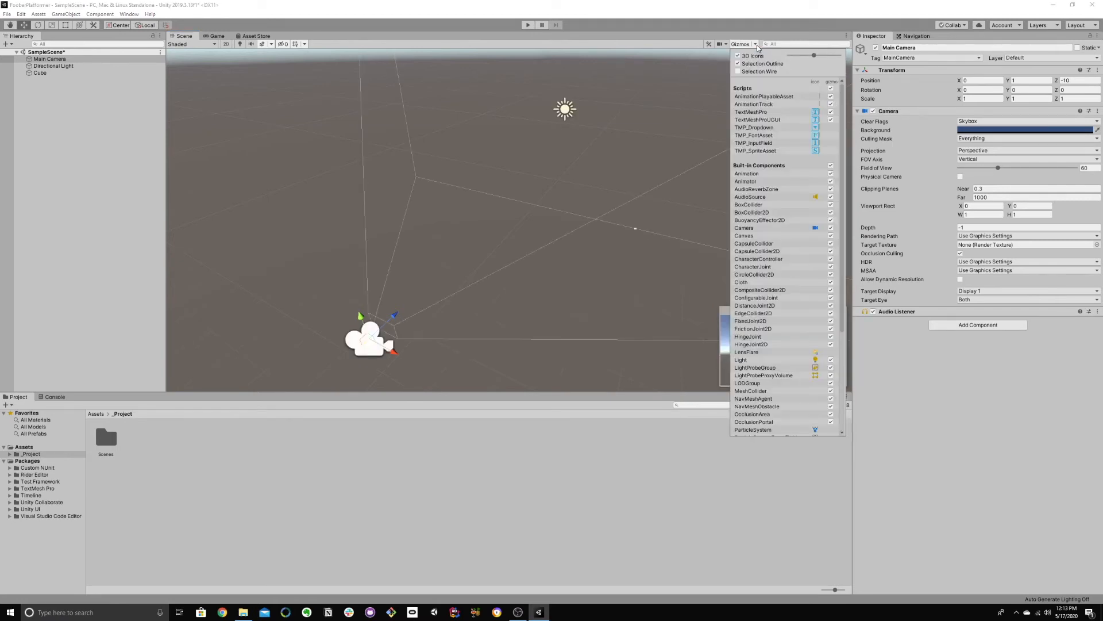
scroll(764, 172, down, 5)
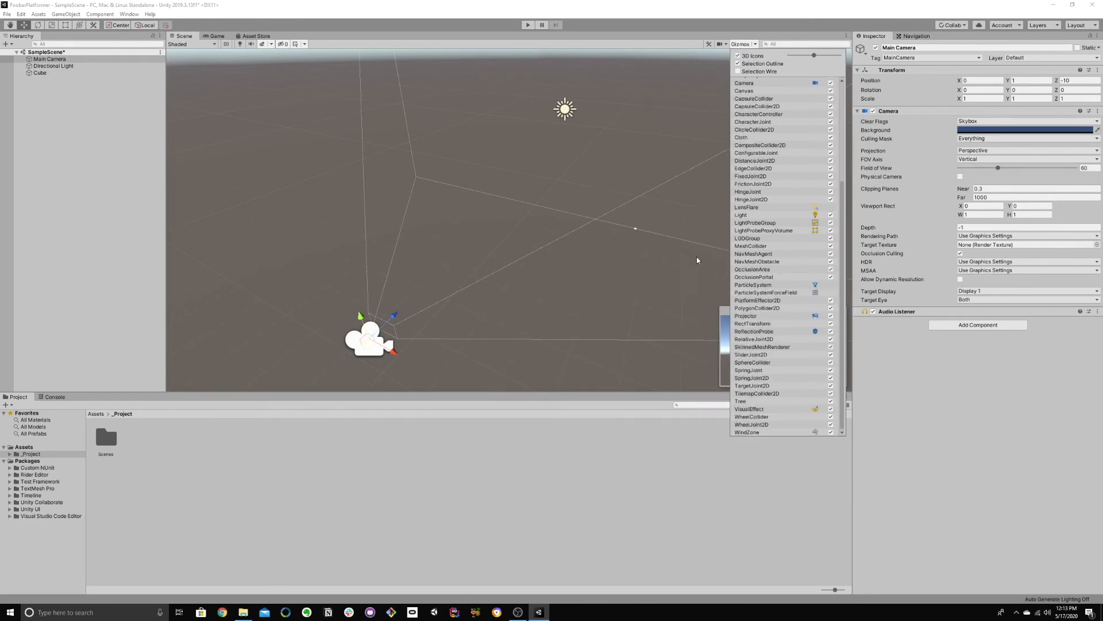
scroll(696, 257, up, 3)
click(588, 223)
Compare the Inspector properties of the Main Camera and the Directional Light.
right_drag(546, 262, 556, 249)
key(s)
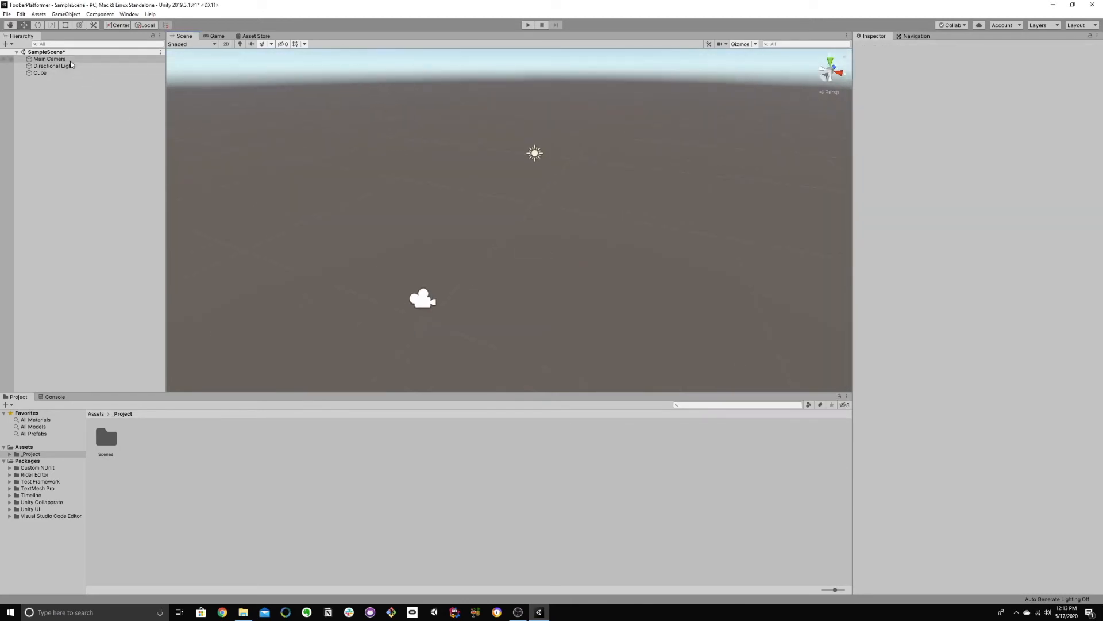
click(57, 59)
mouse_move(462, 266)
right_down()
mouse_move(472, 239)
mouse_move(616, 212)
mouse_move(684, 217)
mouse_move(525, 158)
mouse_move(455, 211)
mouse_move(460, 276)
mouse_move(442, 270)
mouse_move(437, 230)
mouse_move(444, 264)
right_up()
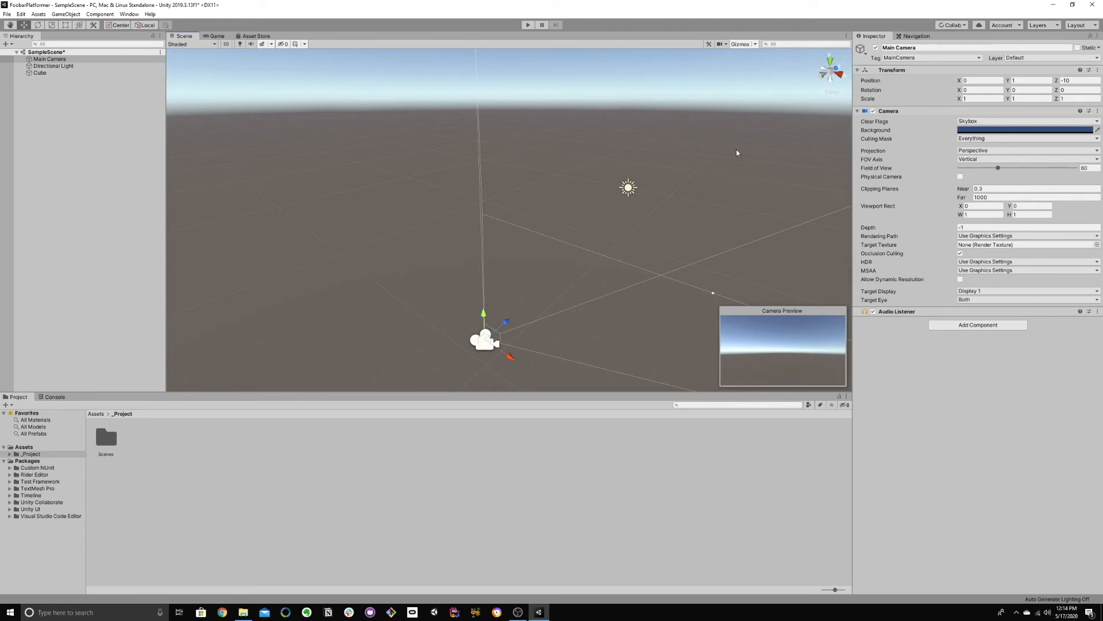
click(57, 66)
key(Down)
key(Up)
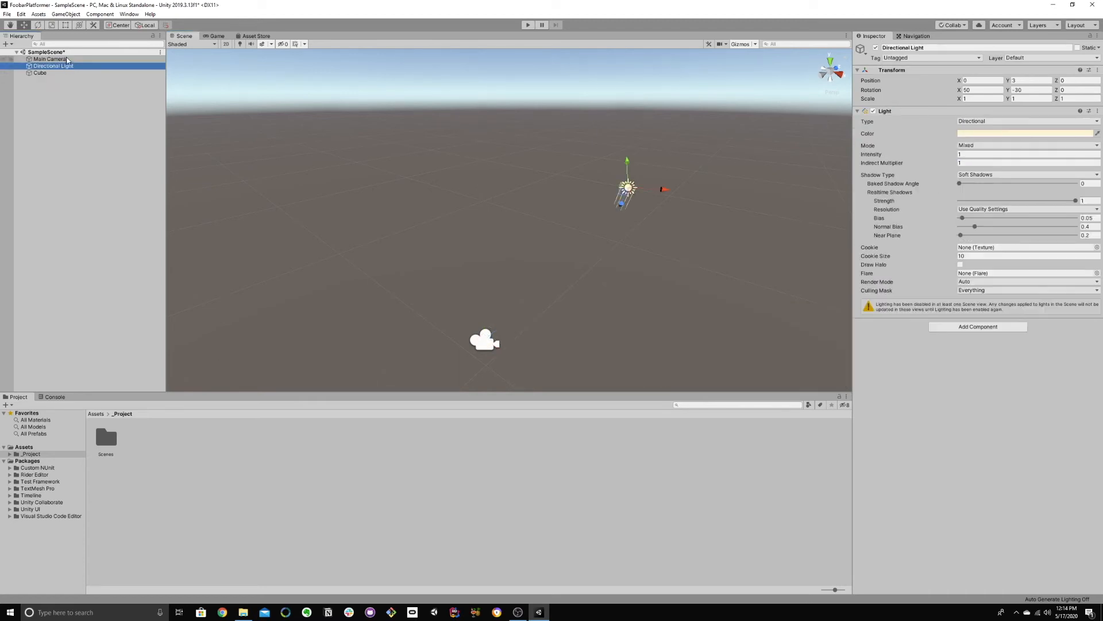
click(67, 59)
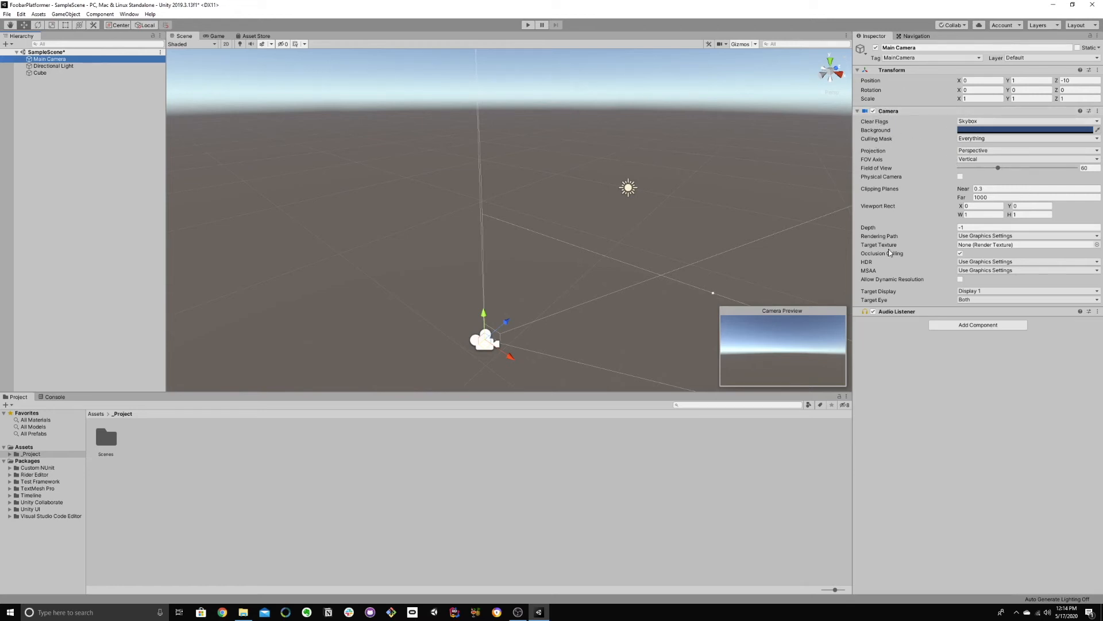
Look at the Main Camera and its view frustum from the side in the Scene view.
alt+drag(649, 286, 455, 218)
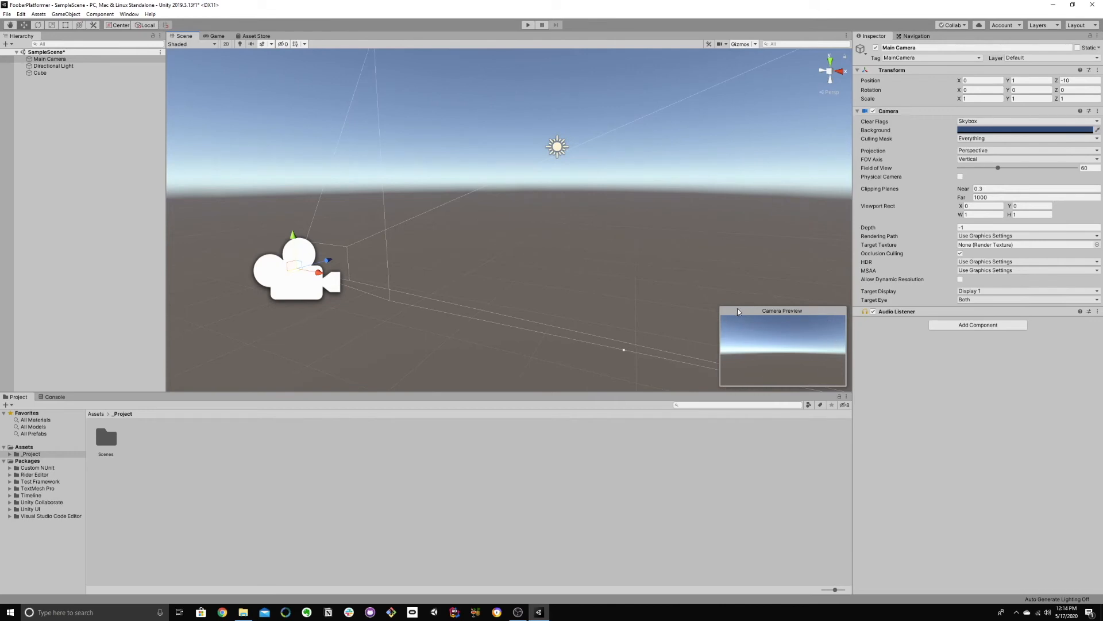
alt+drag(705, 361, 532, 278)
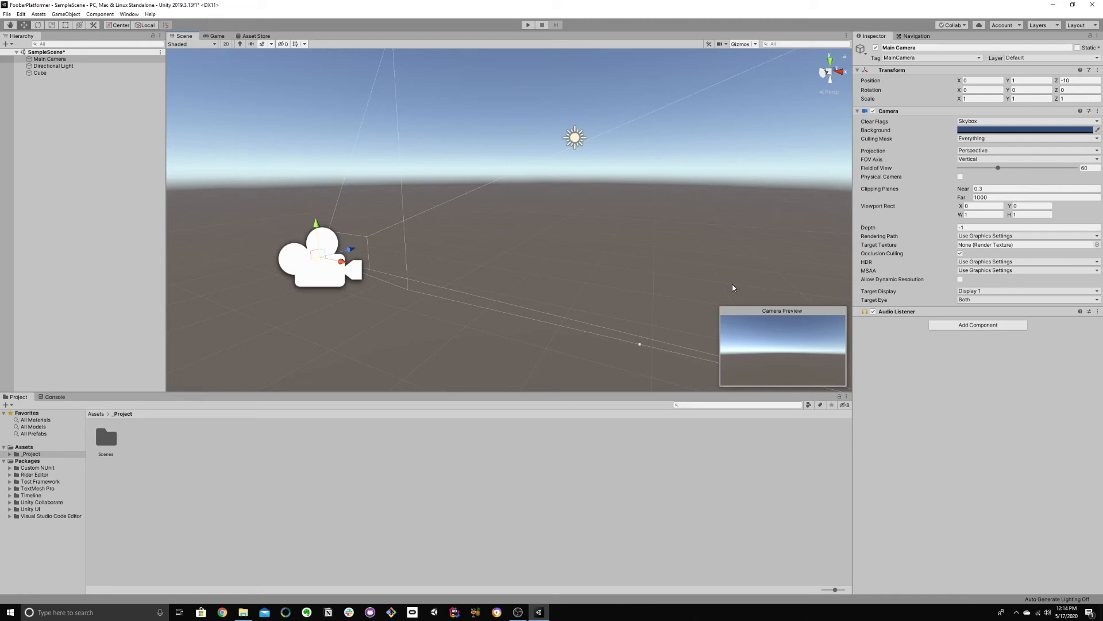
alt+drag(671, 357, 534, 243)
Locate the cube in the Scene view and select it.
right_drag(564, 335, 487, 308)
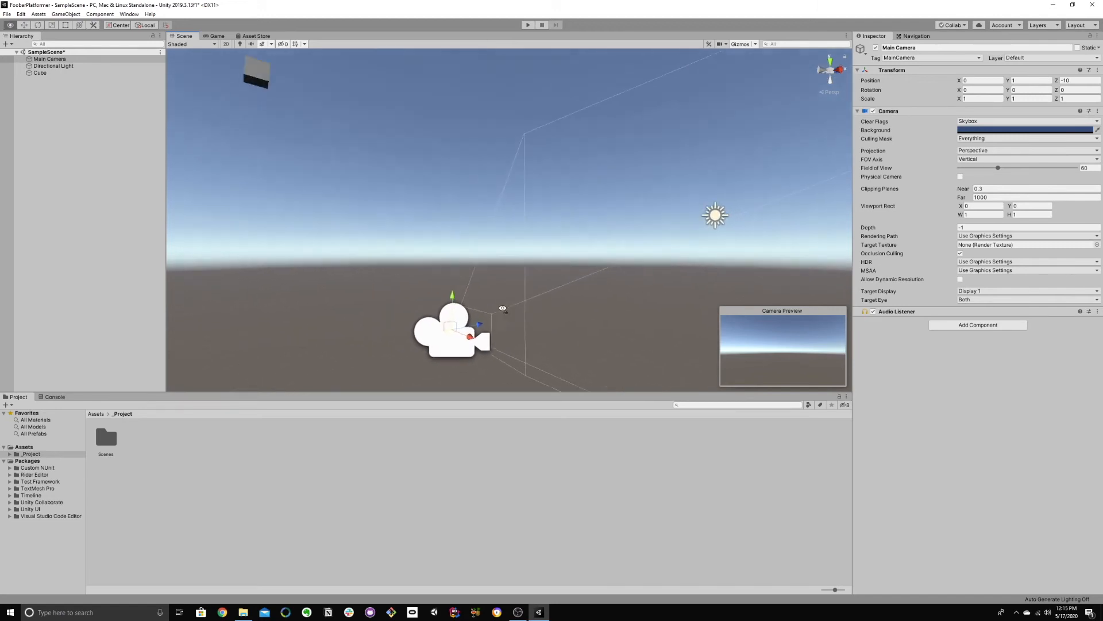
right_drag(646, 176, 507, 226)
click(386, 212)
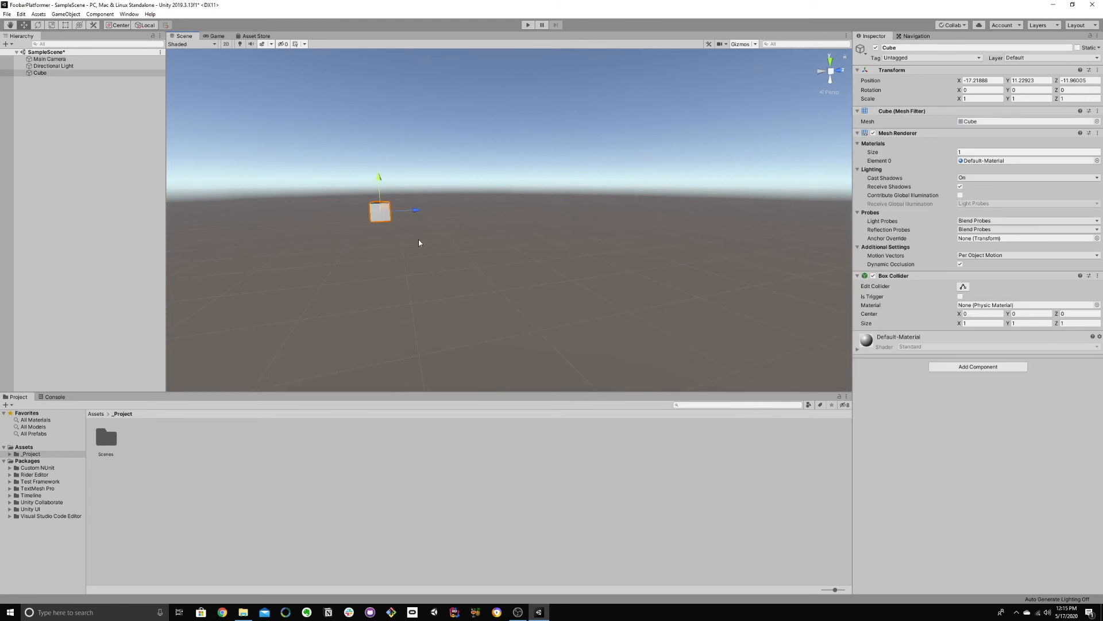
right_drag(411, 242, 417, 246)
click(417, 246)
click(370, 215)
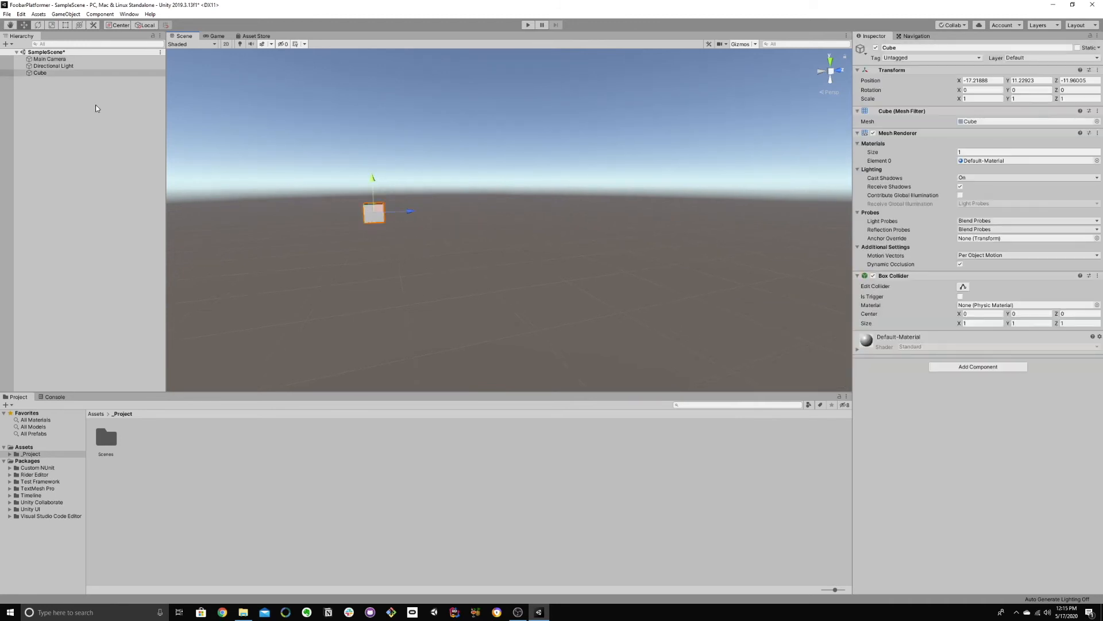
Select the cube, frame it in the Scene view and look at it from different angles.
click(51, 66)
click(53, 71)
right_drag(332, 219, 380, 227)
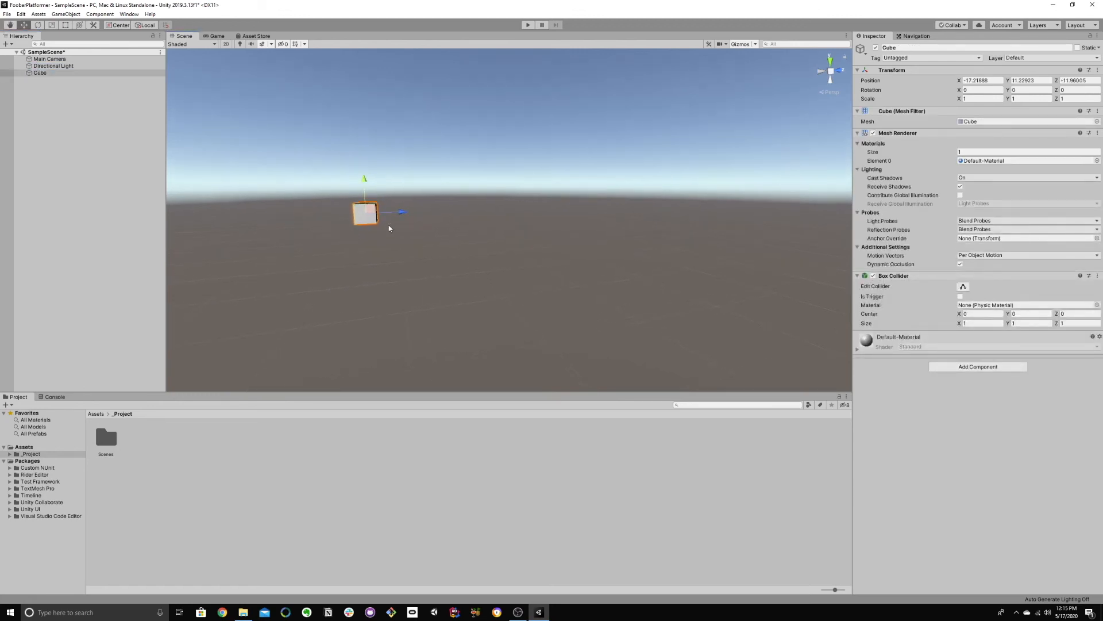
double_click(86, 74)
right_drag(409, 235, 628, 310)
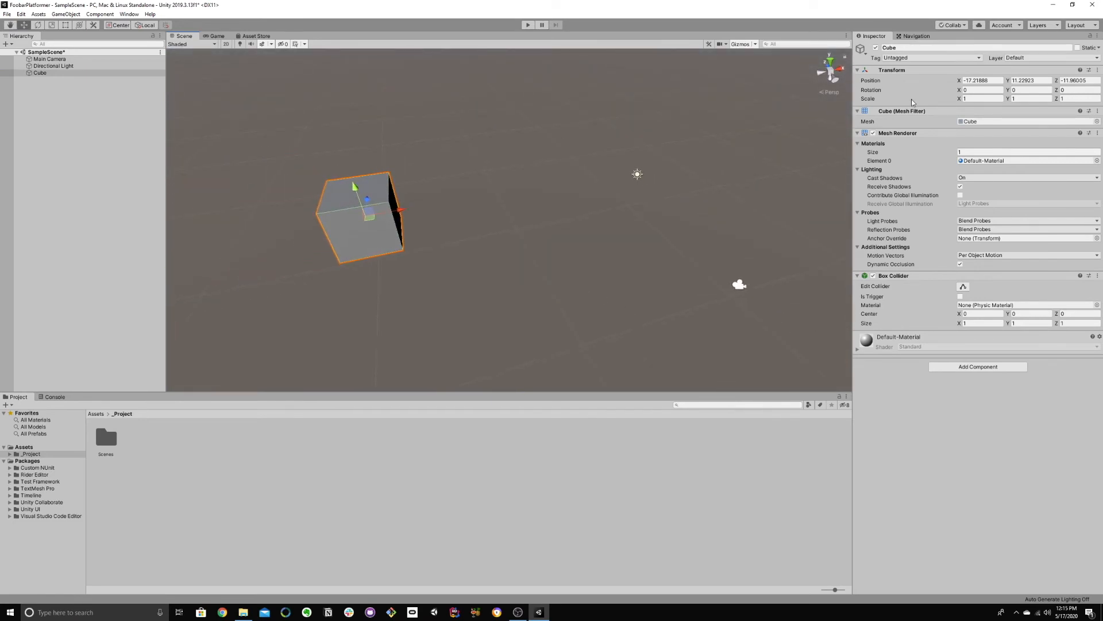
Set the cube's X position to 0.
click(980, 81)
click(981, 70)
click(902, 70)
text(0)
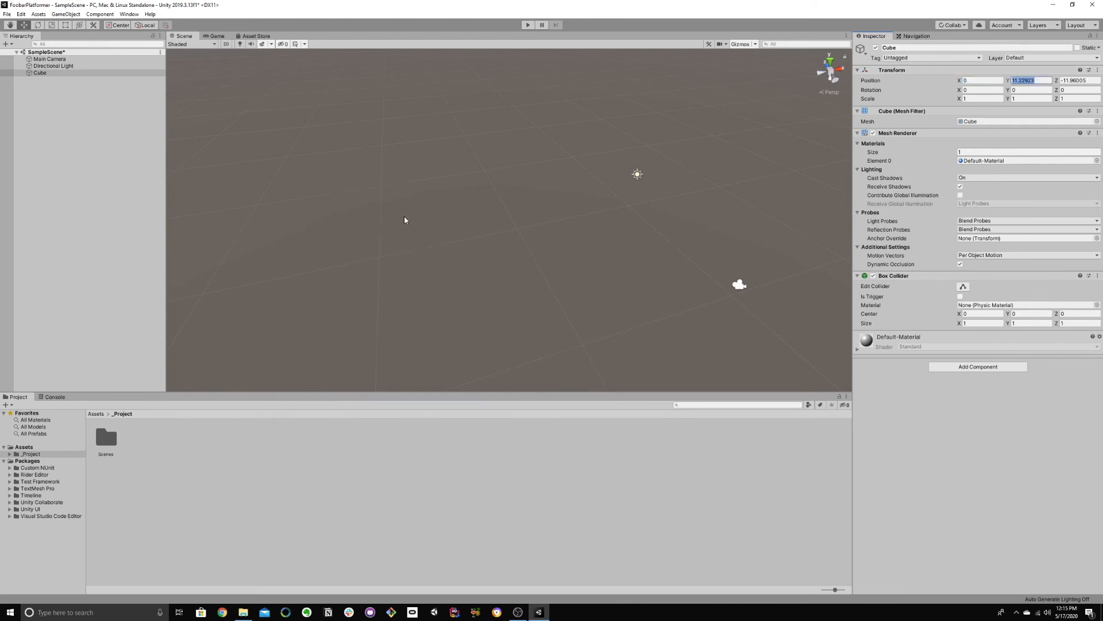
right_drag(405, 215, 503, 185)
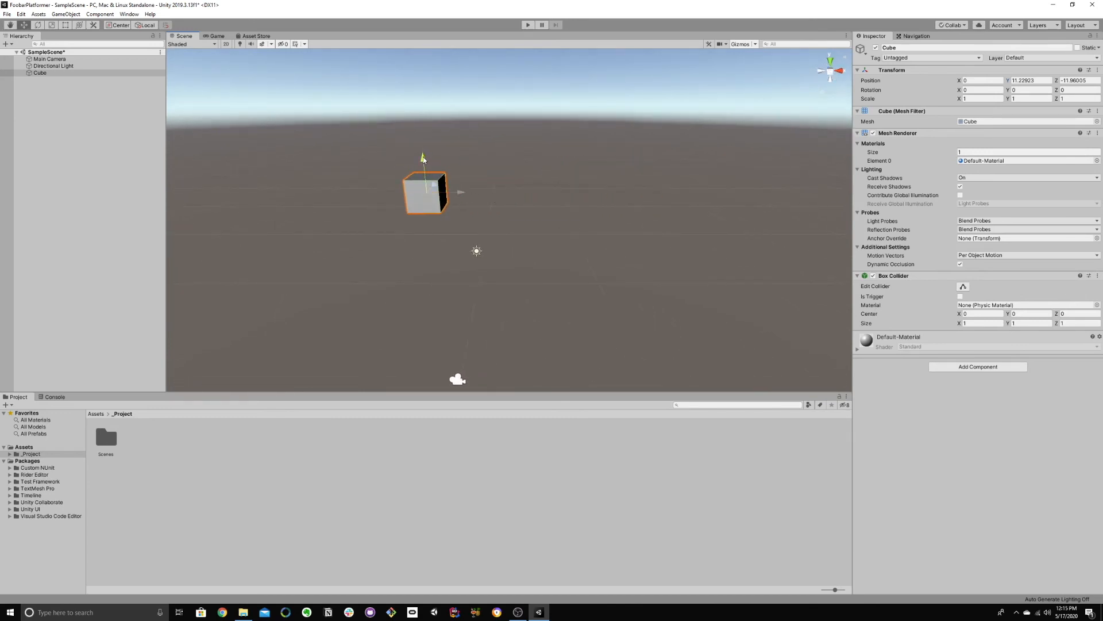
Lower the cube to a Y position of about 7.24 and shift it to a Z position of about -12.7.
drag(423, 159, 433, 271)
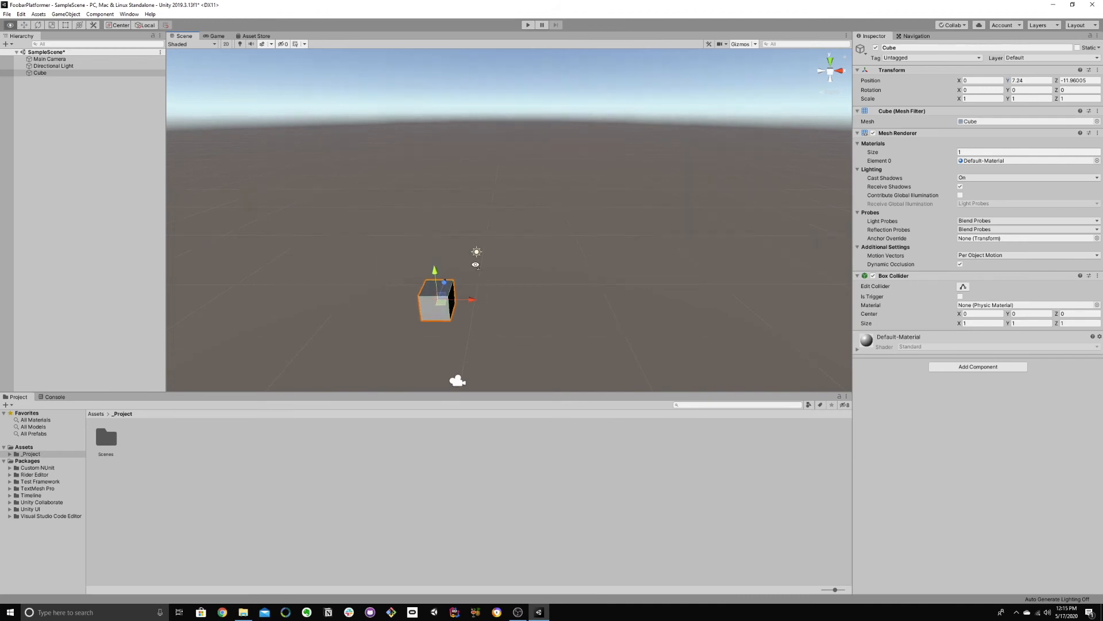
right_drag(434, 270, 526, 253)
drag(613, 213, 552, 210)
Try the Rotate, Scale, Rect and Hand tools in turn with the cube selected.
key(e)
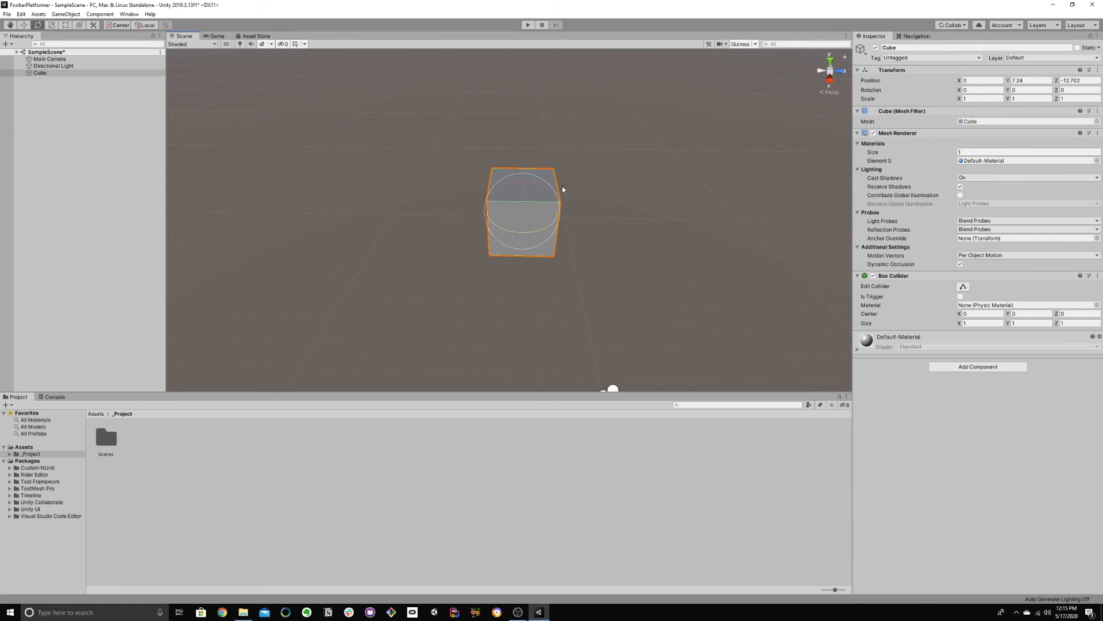
key(r)
key(t)
key(q)
Lower the cube with the Move tool to a Y position of about 3.33.
click(24, 25)
drag(524, 187, 616, 335)
right_drag(615, 334, 610, 328)
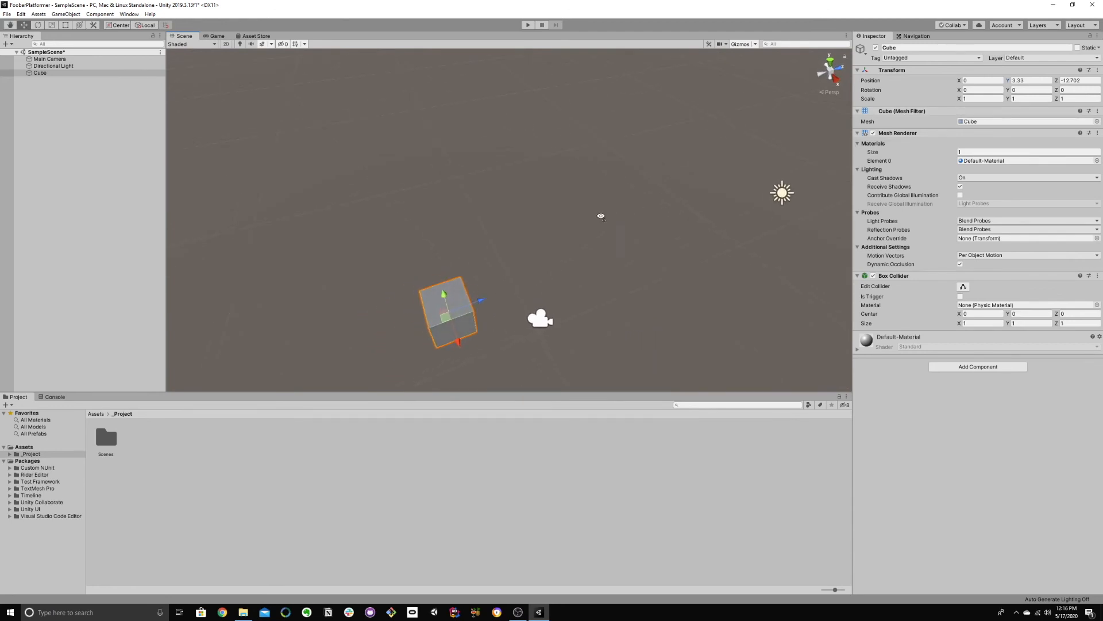
right_drag(600, 218, 566, 238)
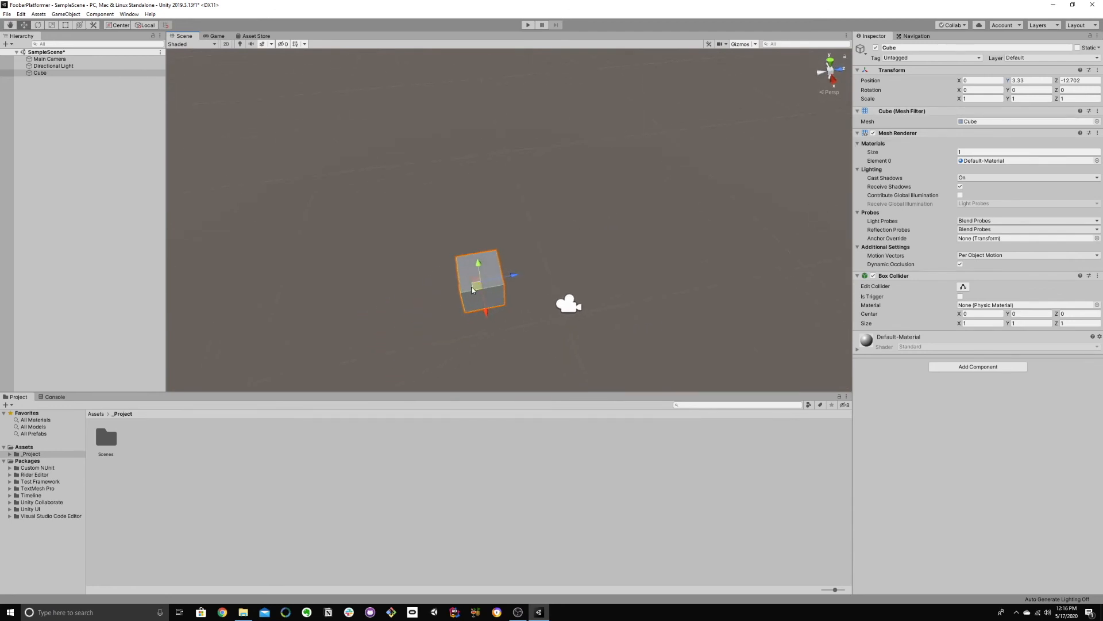
Reset the cube's Transform component and view the cube together with the camera in the scene.
click(1098, 71)
click(1098, 71)
click(1098, 72)
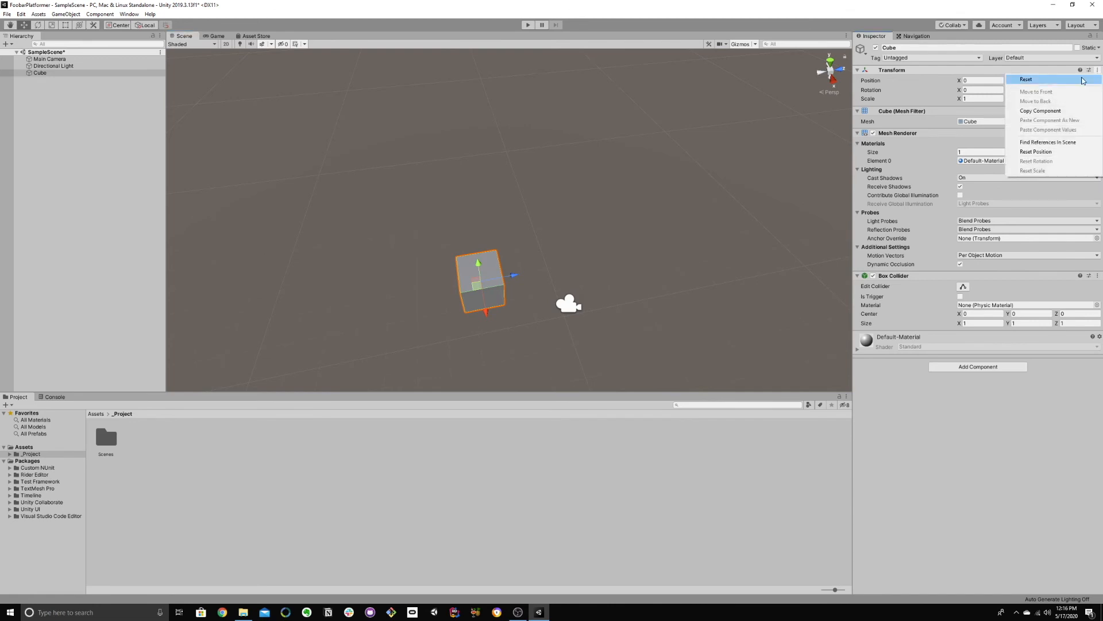
click(1026, 79)
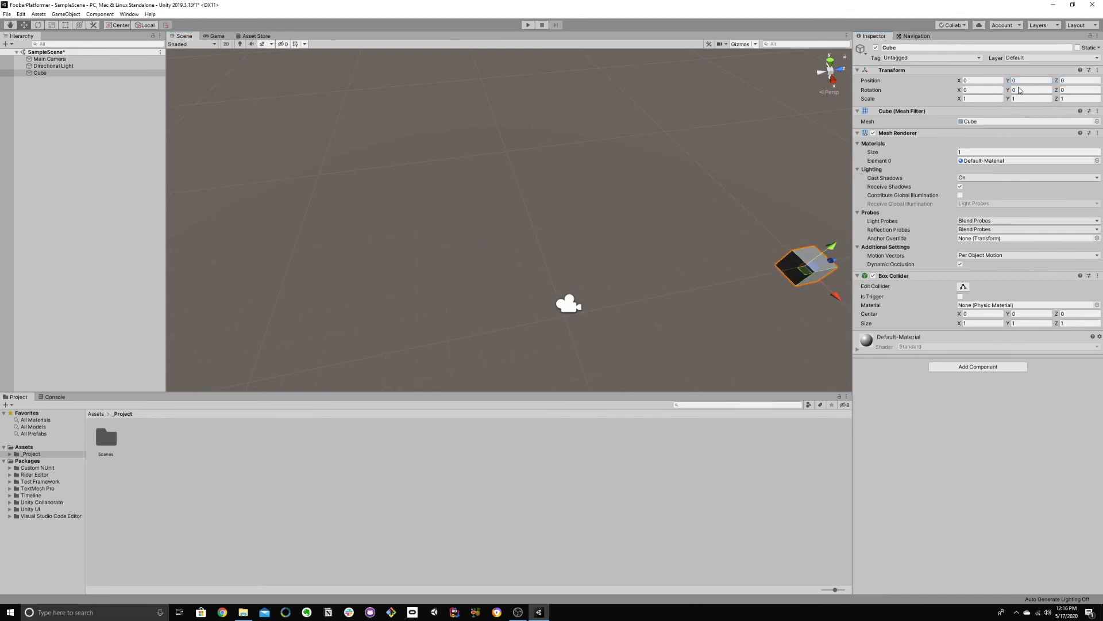
key(f)
alt+drag(697, 217, 543, 168)
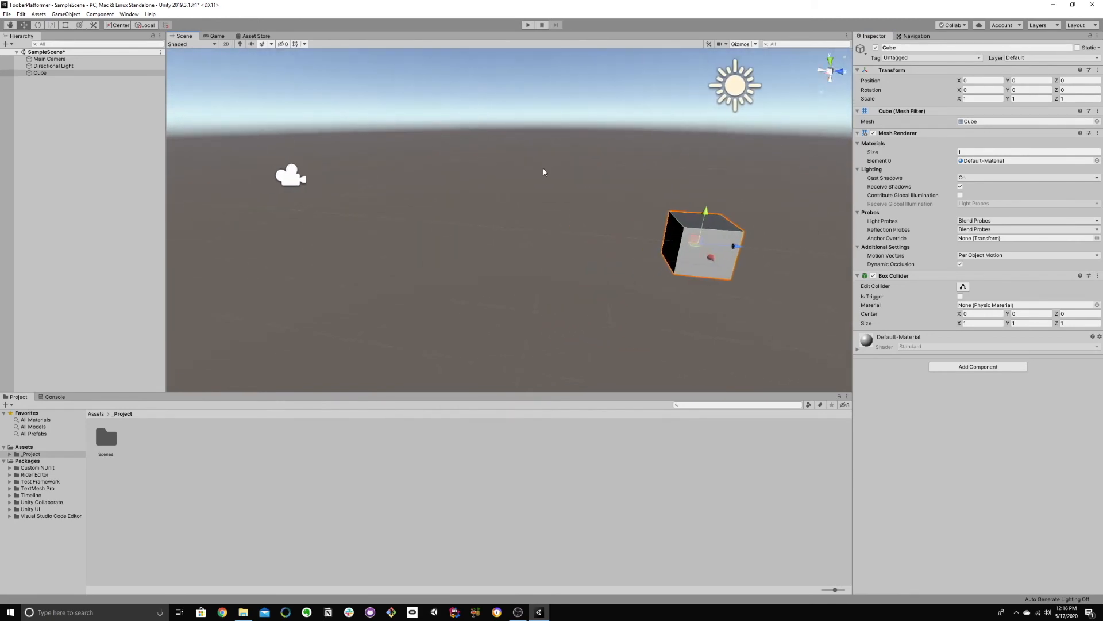
Examine how the Main Camera sees the cube in its camera preview and in the Game view.
click(68, 61)
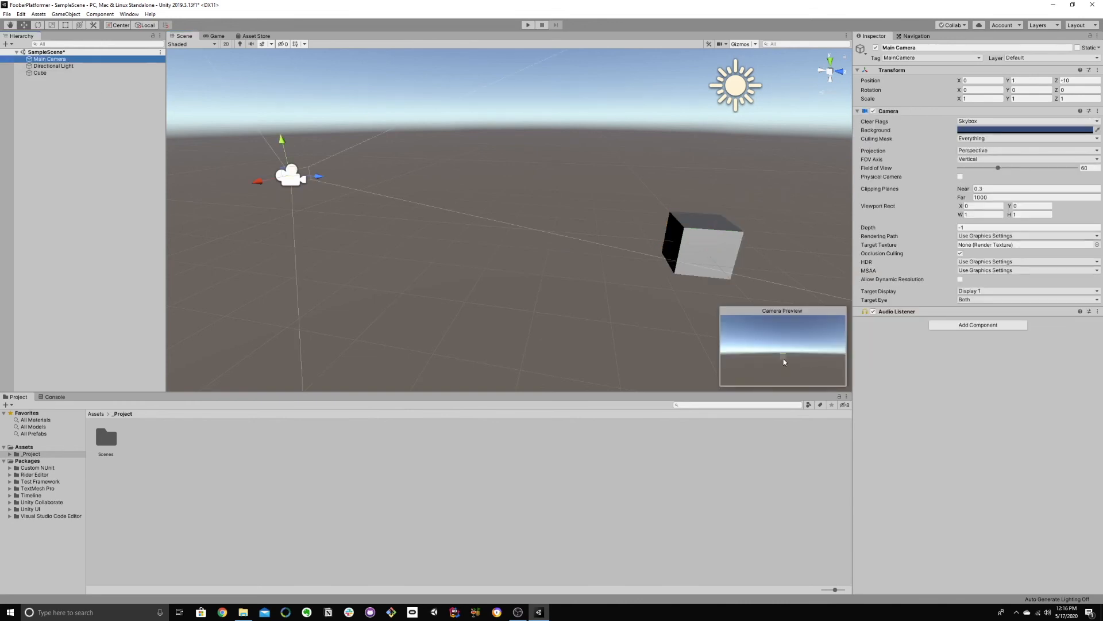
click(216, 36)
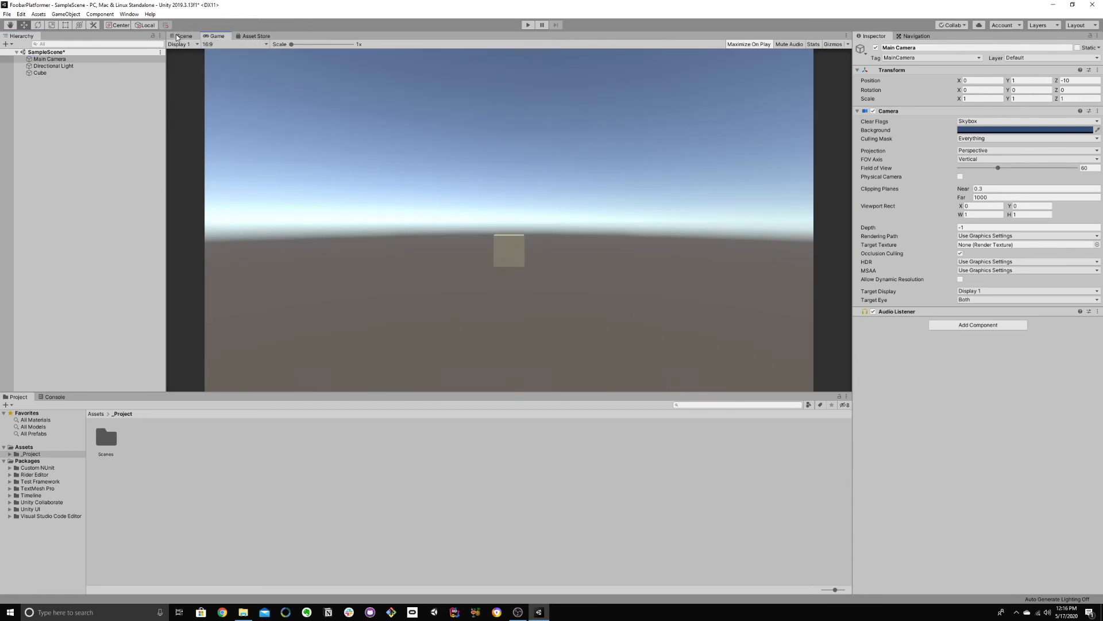
click(60, 72)
click(63, 59)
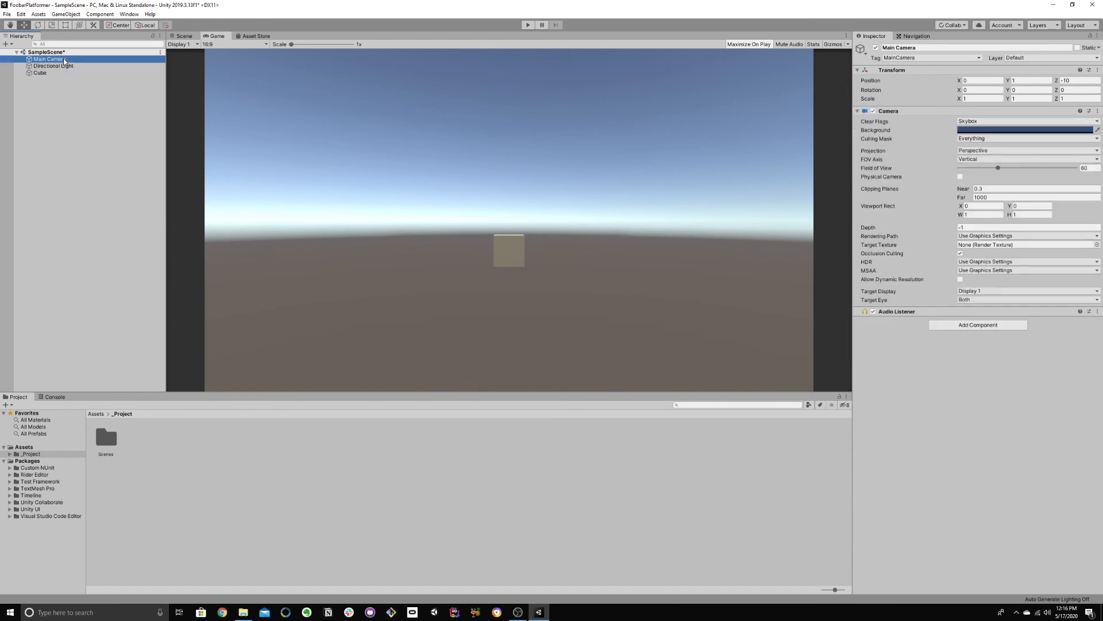
Shift the cube to about X 2.94, Y 1.53, Z 0.06 and rotate it freely about its X and Y axes.
click(57, 72)
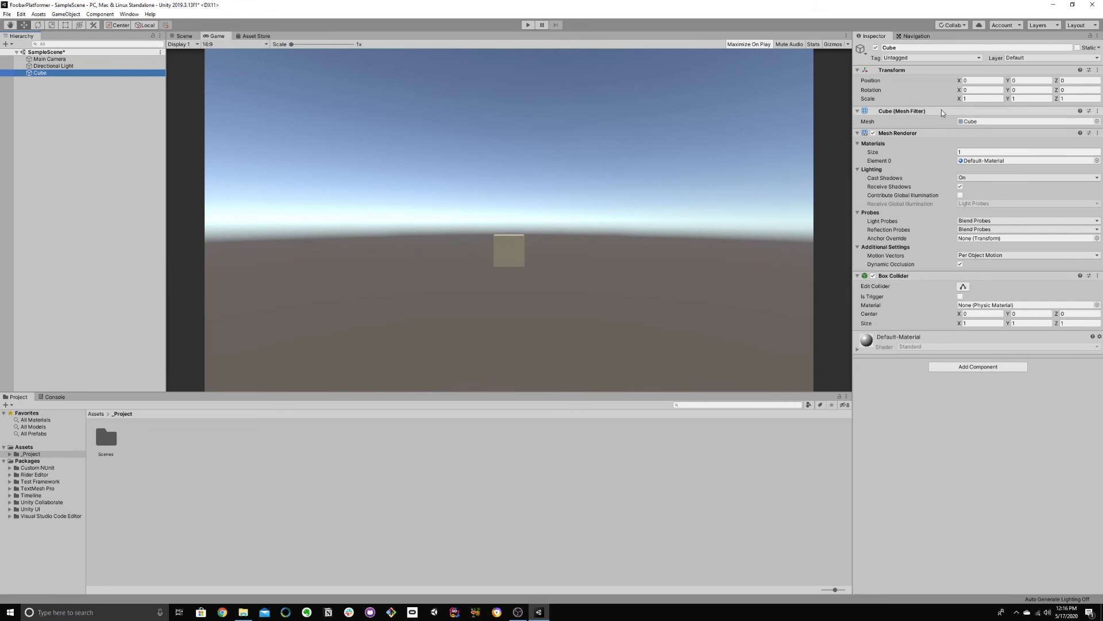
click(959, 82)
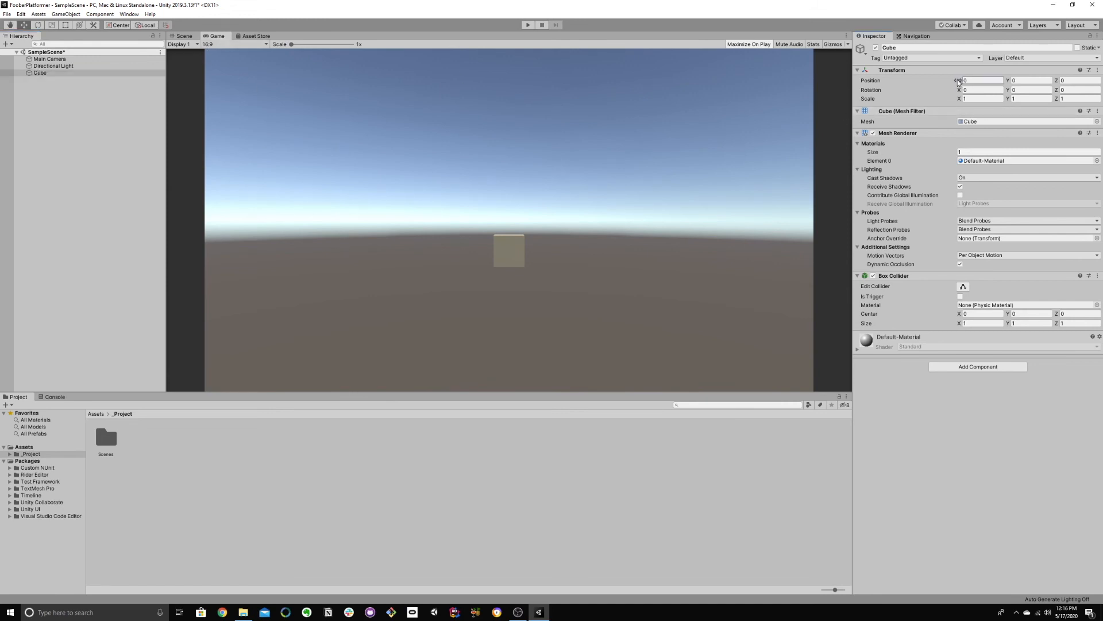
drag(958, 82, 920, 85)
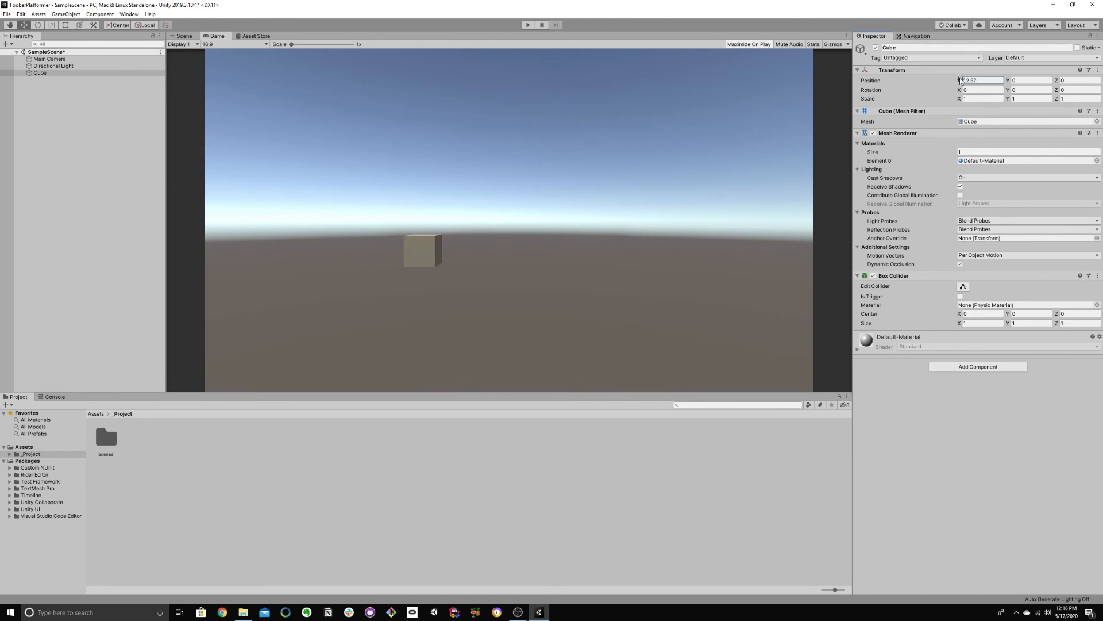
drag(959, 82, 1003, 94)
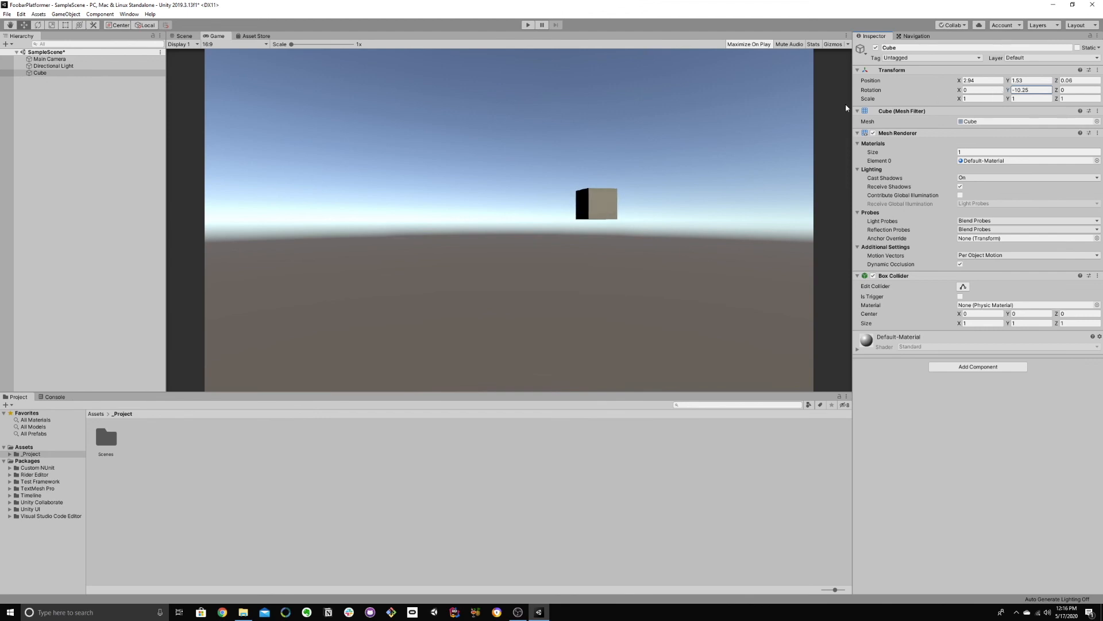
drag(846, 107, 417, 131)
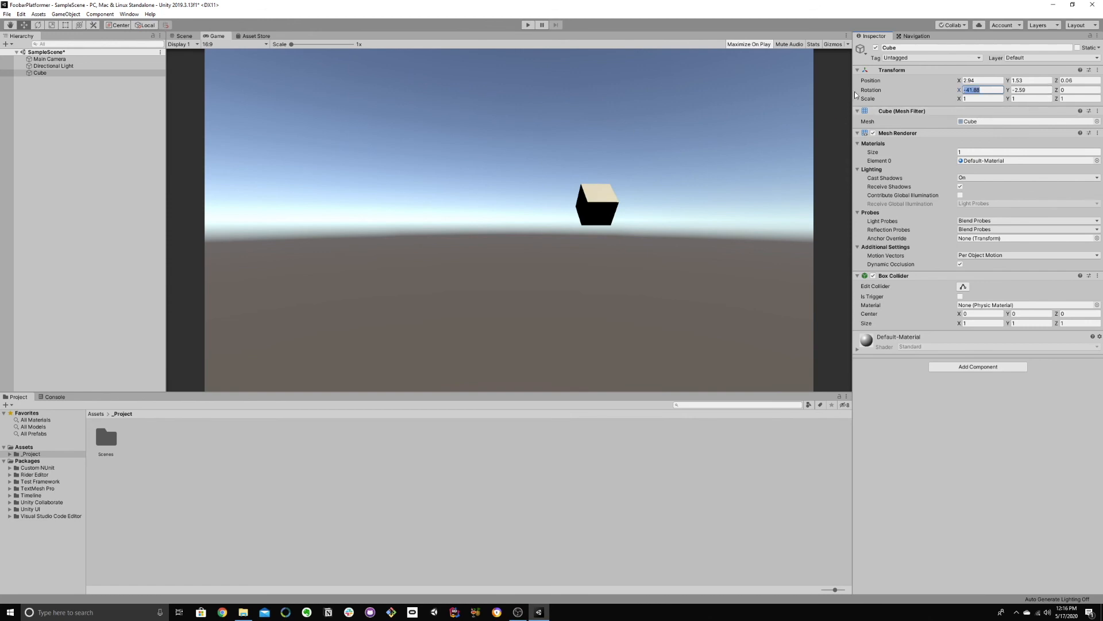
Set the cube's X and Y rotation to 45.
text(90)
key(BackSpace)
key(BackSpace)
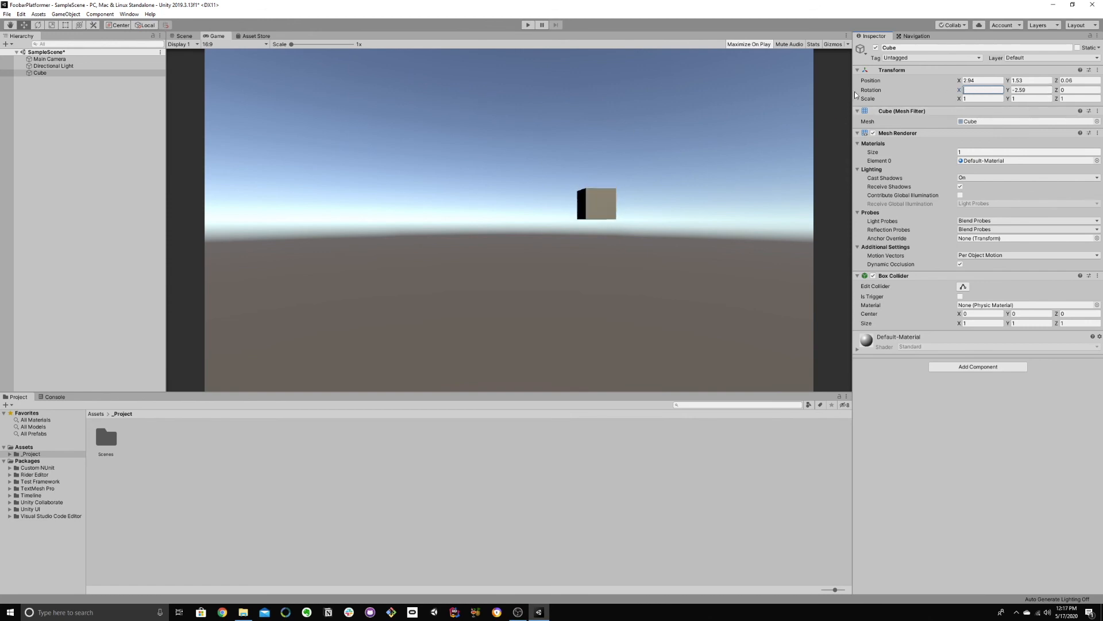
text(45)
key(Tab)
text(45)
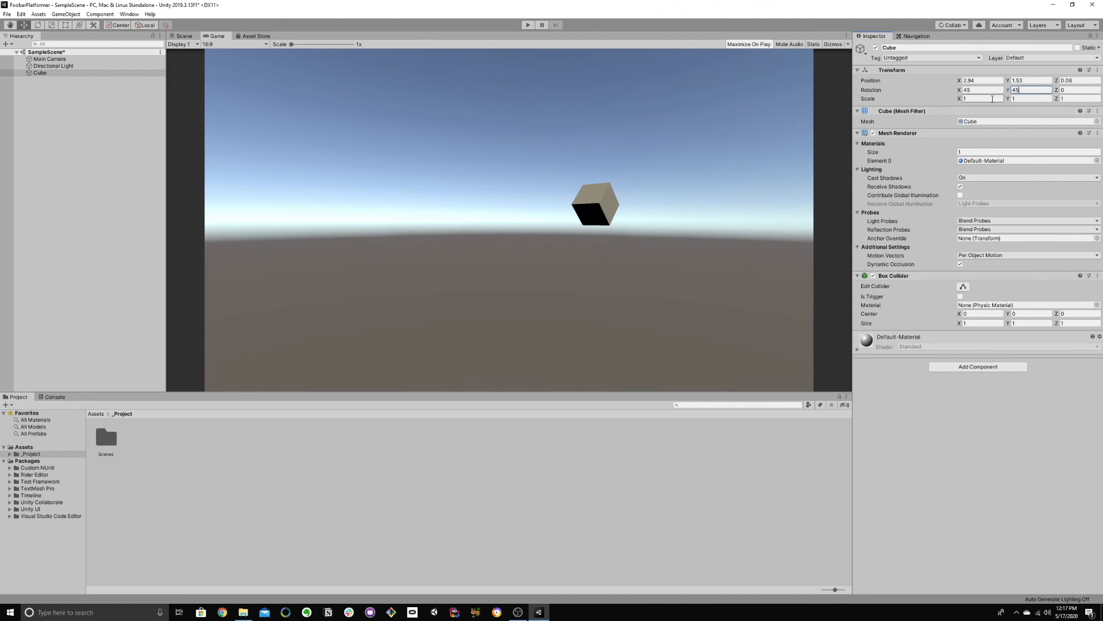
Set the cube's scale to 2 on the X, Y and Z axes.
mouse_move(1010, 101)
mouse_down()
mouse_move(1037, 103)
mouse_move(987, 106)
mouse_move(1031, 103)
mouse_up()
text(2)
key(Tab)
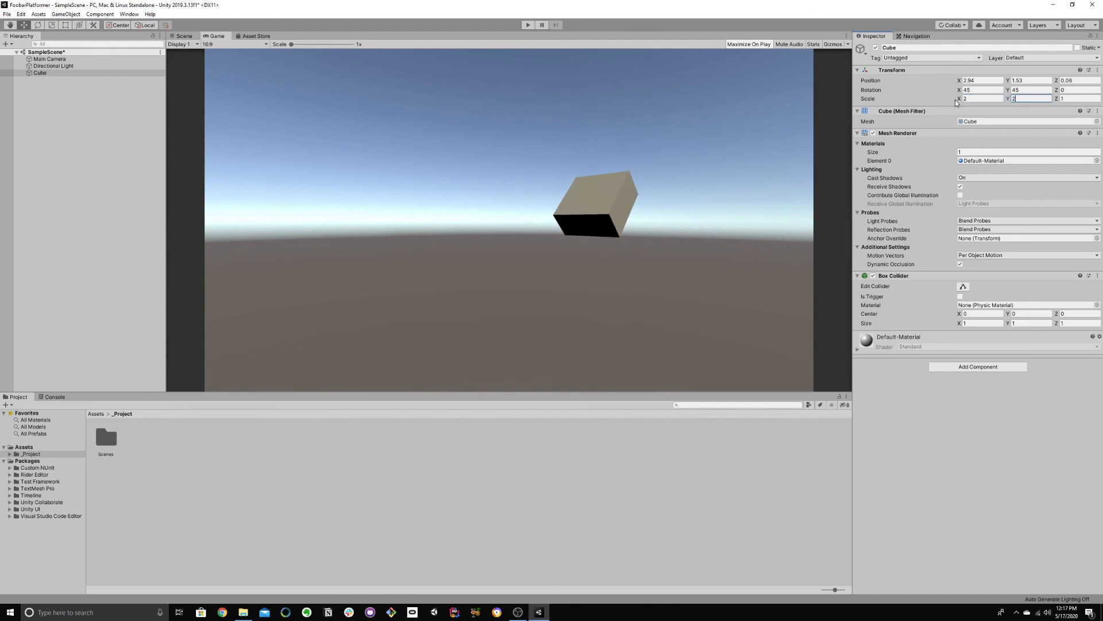
text(2)
key(Tab)
text(2)
key(Return)
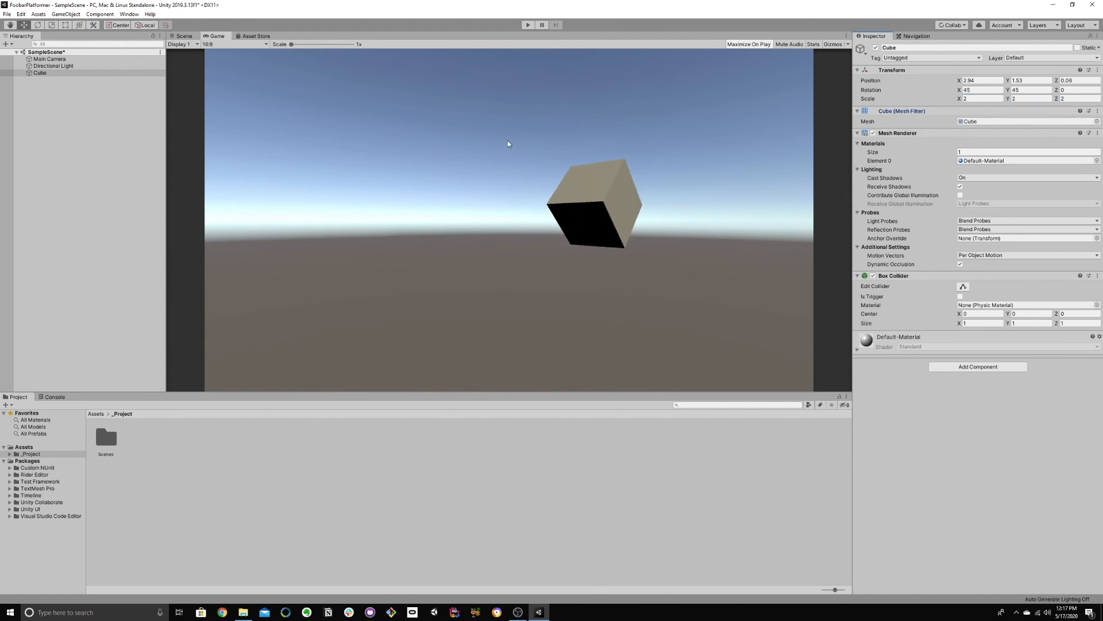
Set the cube's X position to 0, its X rotation to 45.45 and its Z rotation to 45.
text(0)
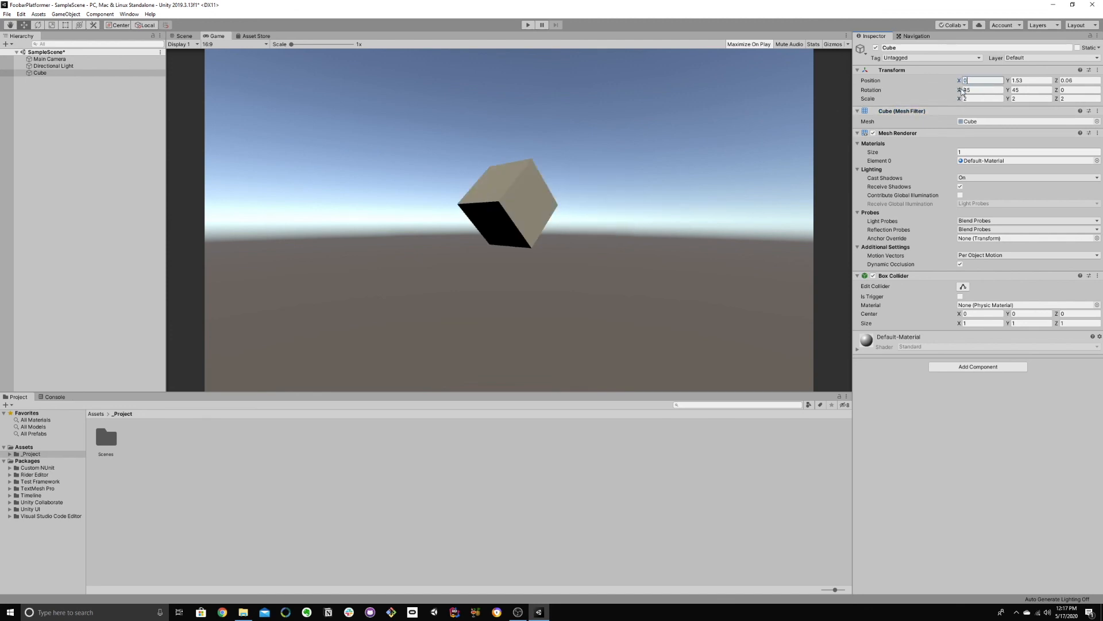
click(967, 90)
key(Tab)
key(Tab)
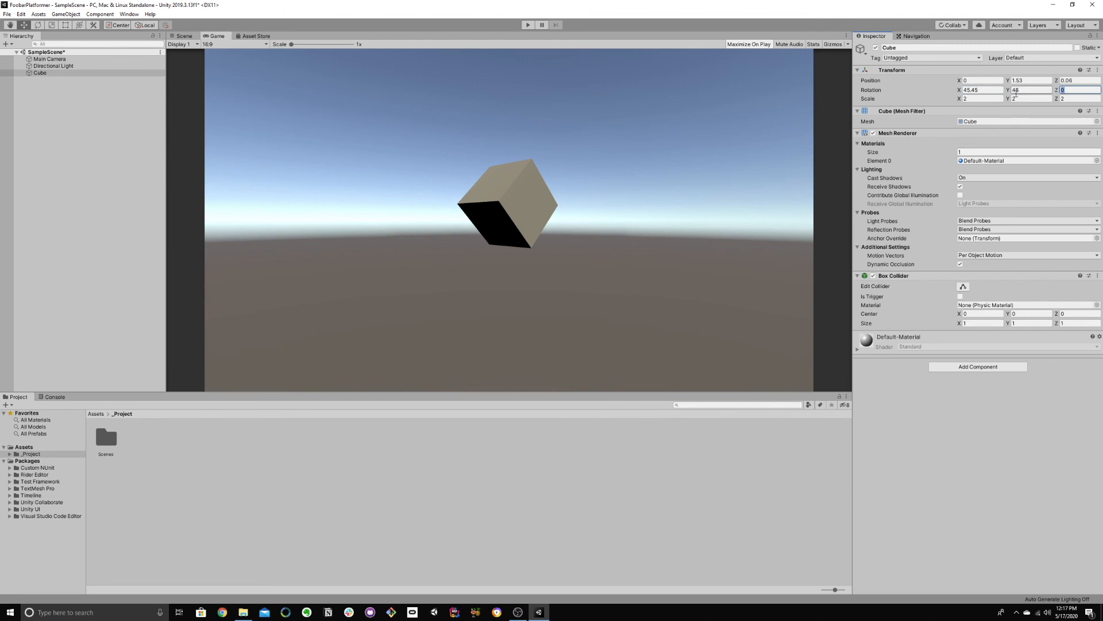
text(45)
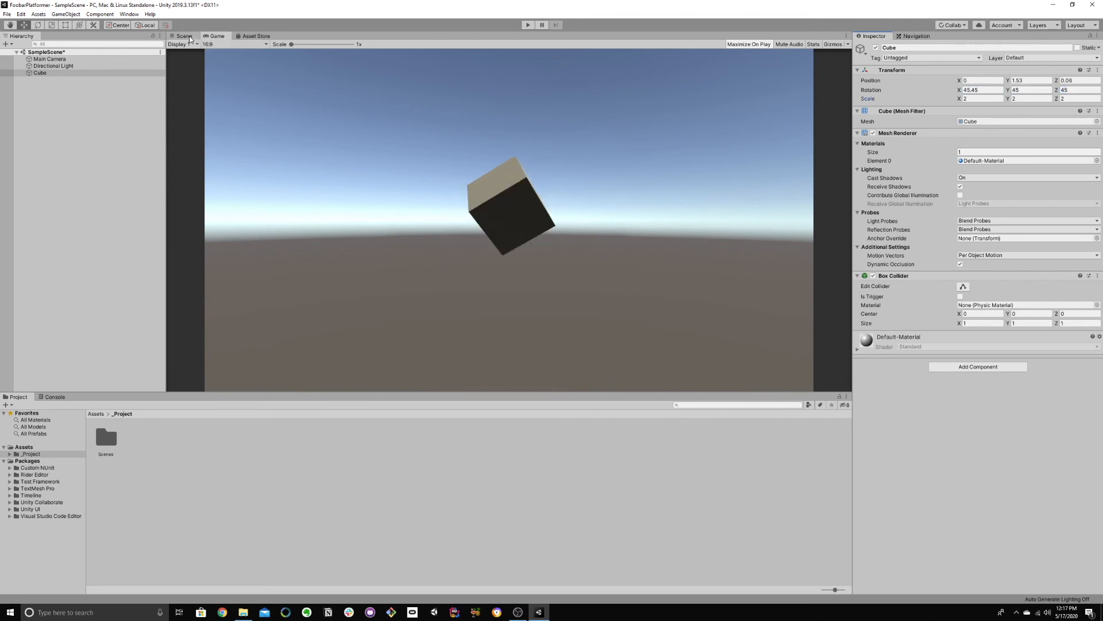
Return to the Scene view, select the Main Camera and set its field of view to 56.
click(190, 39)
right_drag(495, 184, 477, 213)
key(s)
click(491, 172)
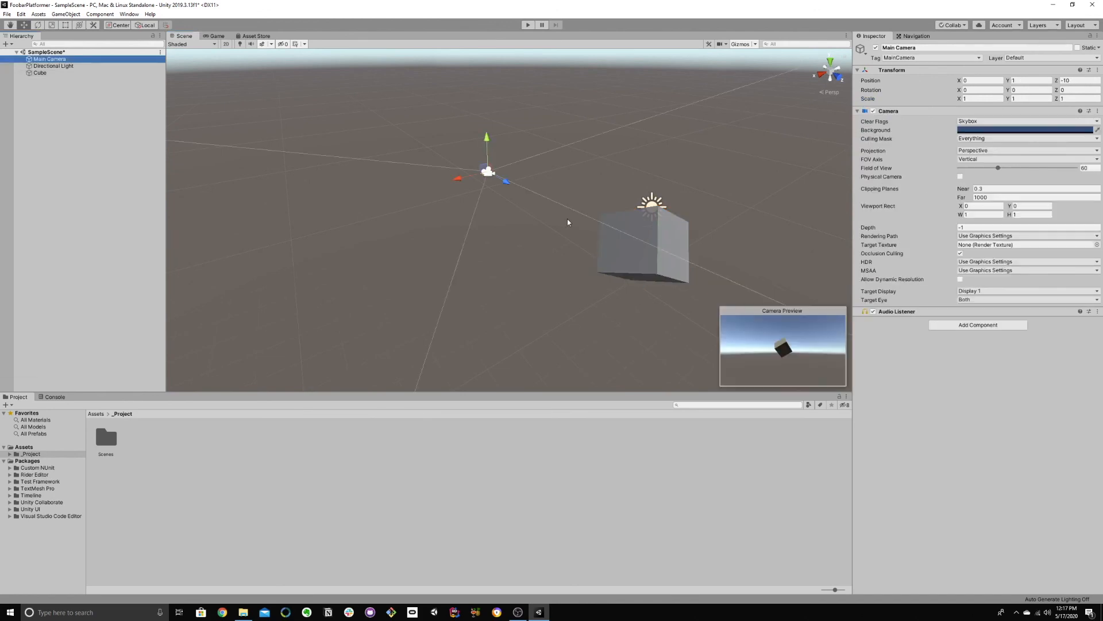
right_drag(568, 222, 675, 218)
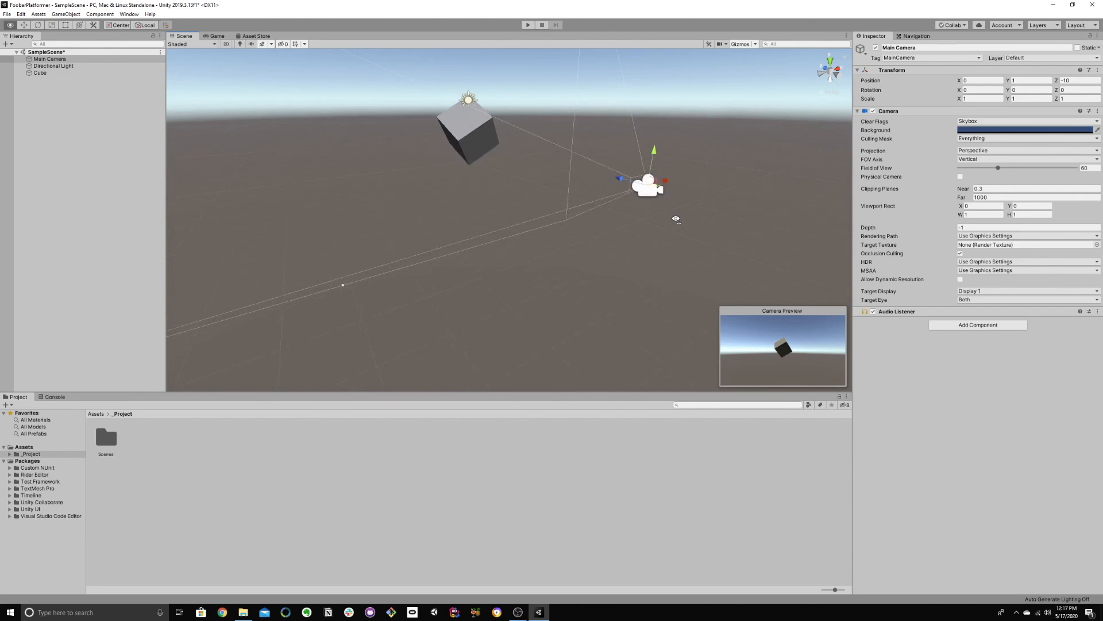
right_drag(676, 219, 586, 224)
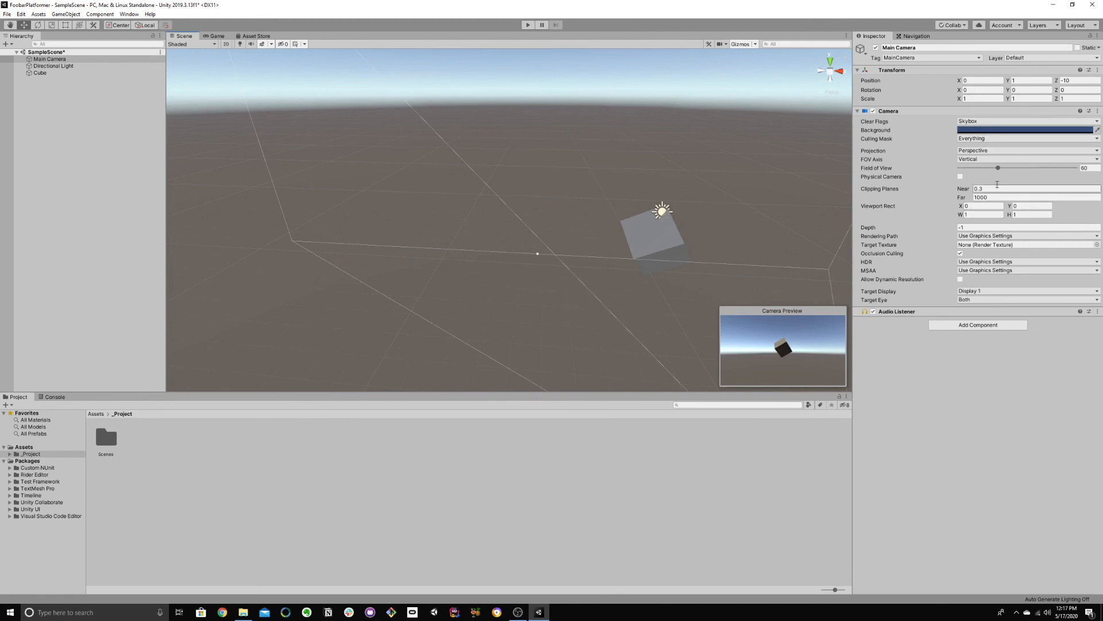
mouse_move(998, 170)
mouse_down()
mouse_move(1023, 171)
mouse_move(997, 176)
mouse_up()
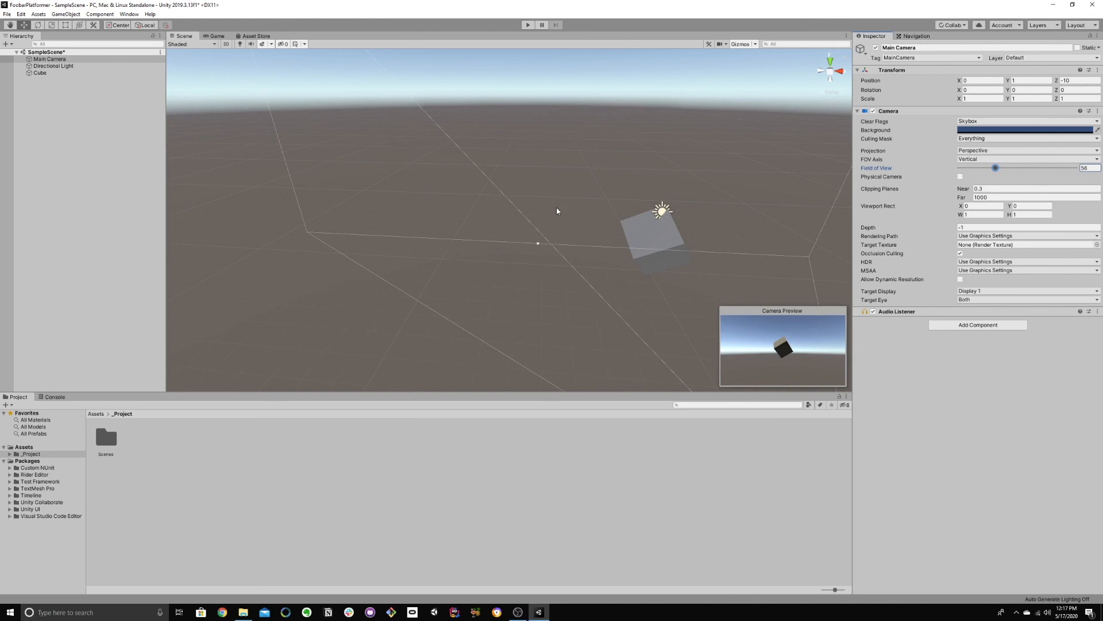
Select the cube and open the options of its Transform component.
click(53, 74)
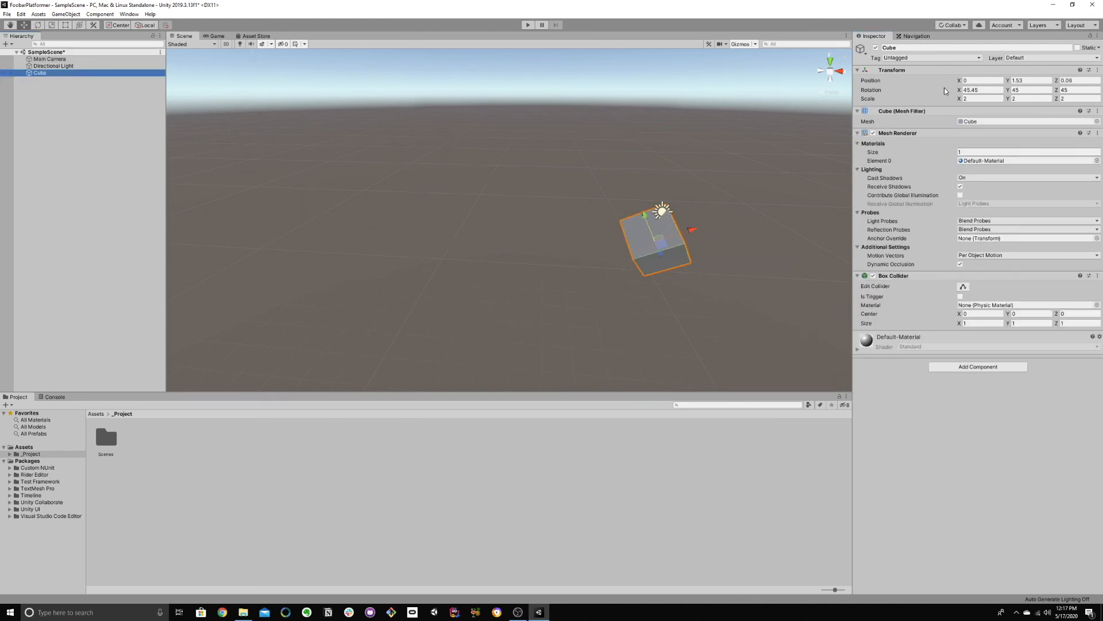
click(1098, 71)
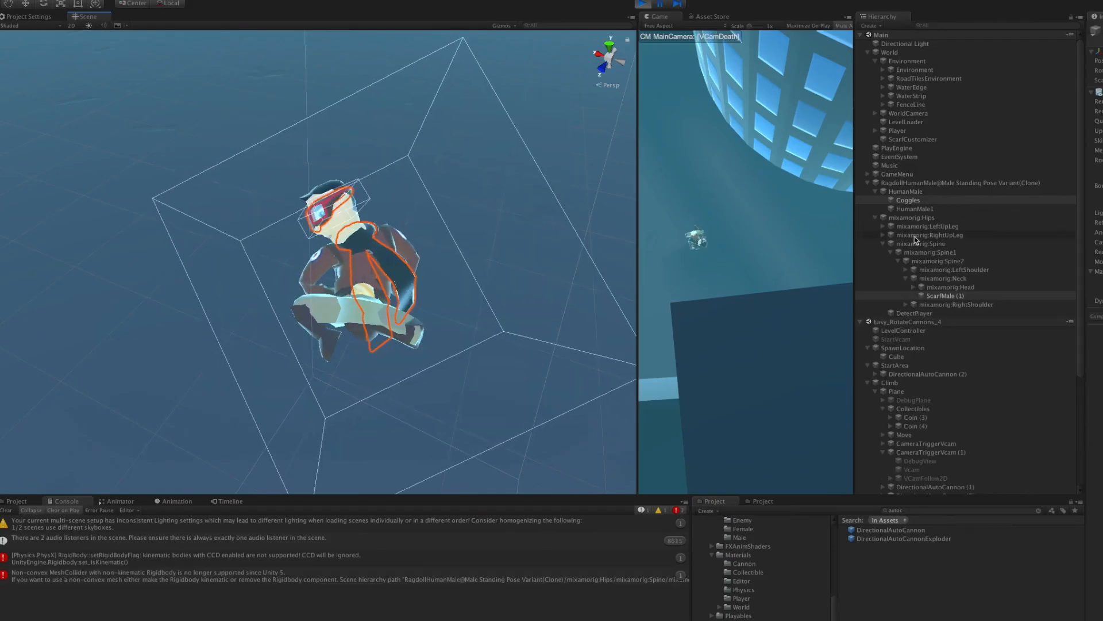
click(915, 236)
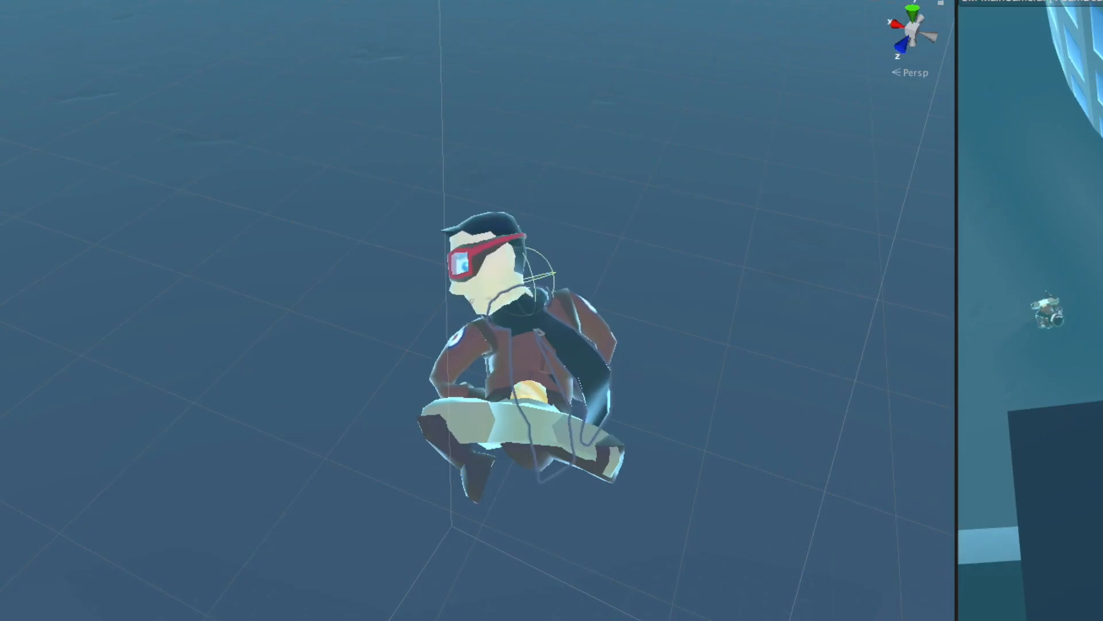